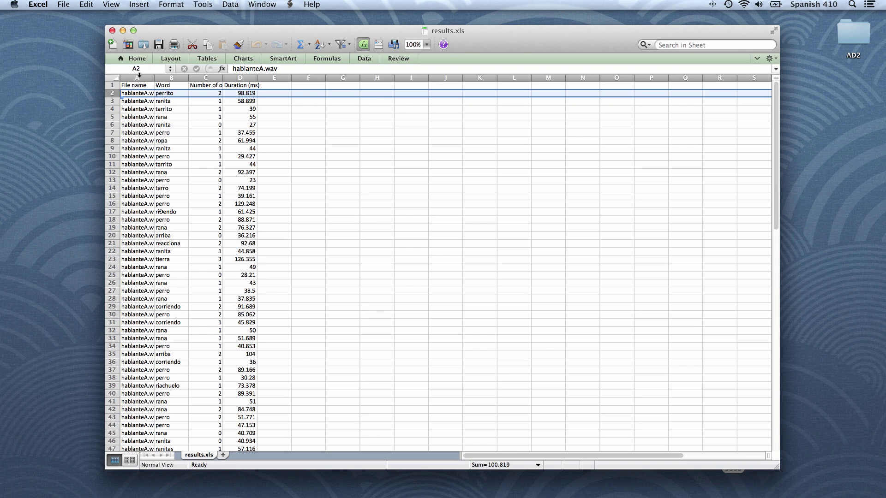
Review the File name, Word, Number of occlusions and Duration (ms) columns of results.xls one by one
click(138, 77)
click(171, 77)
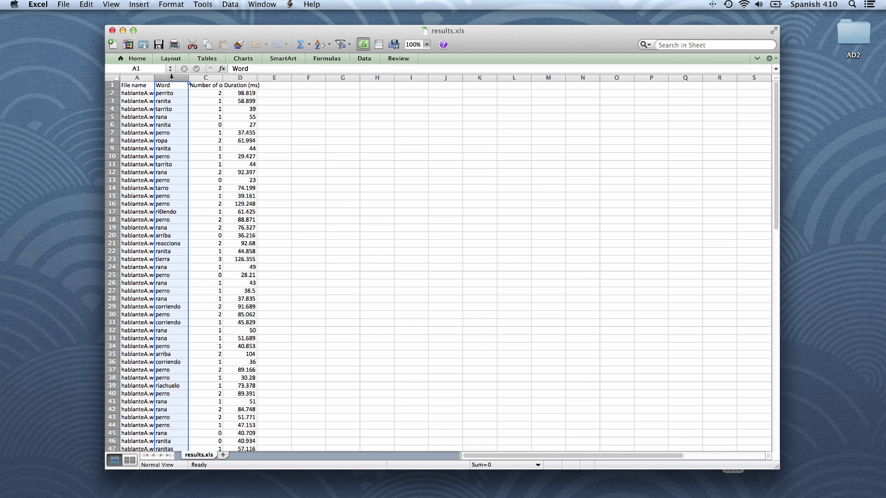
click(200, 77)
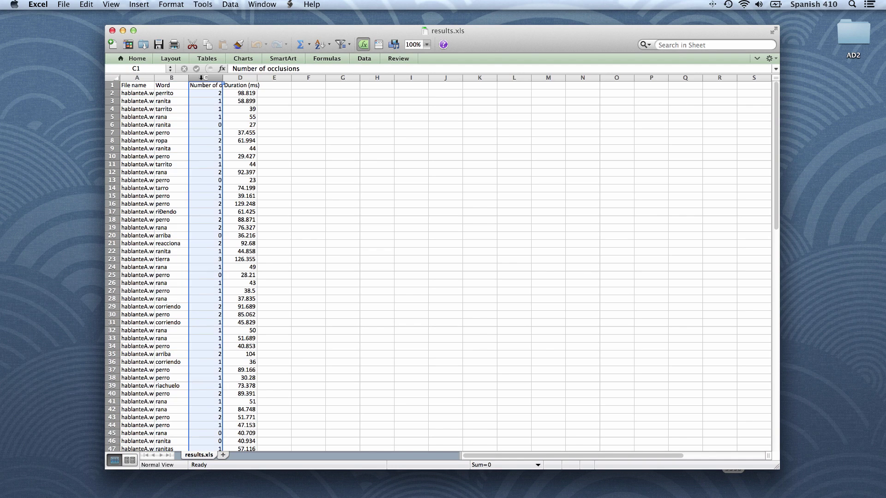
click(232, 78)
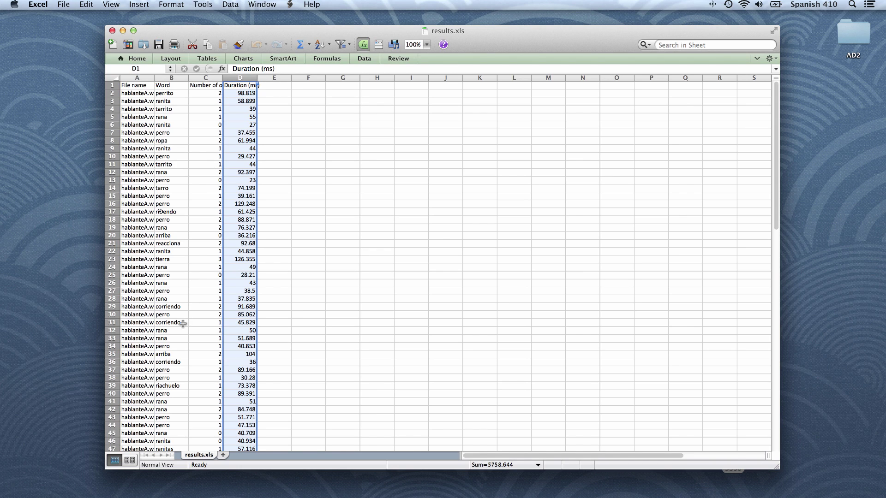
Open the workbook Tablas y gráficos.xlsx from the AD2 folder and move its window over the results.xls window
key(super+Tab)
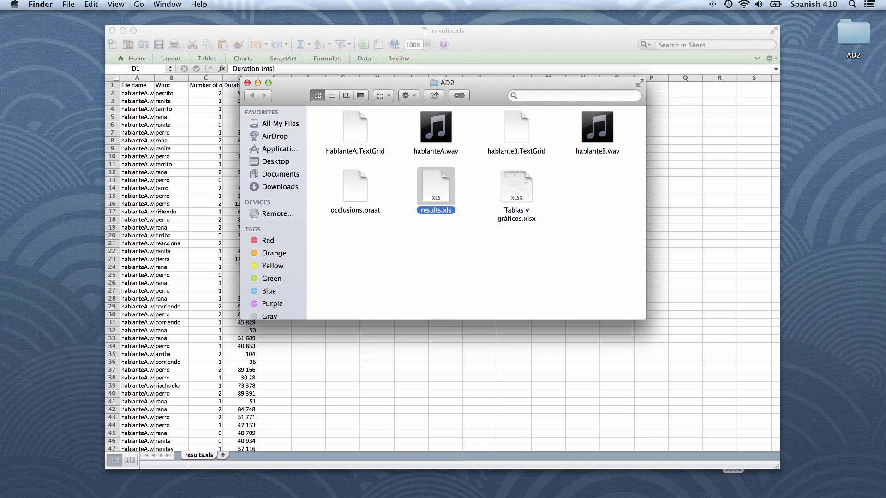
click(514, 198)
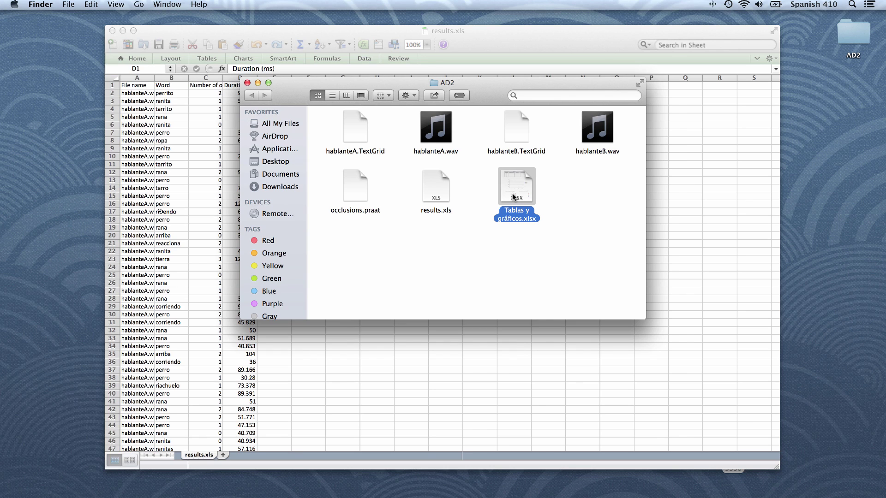
double_click(514, 197)
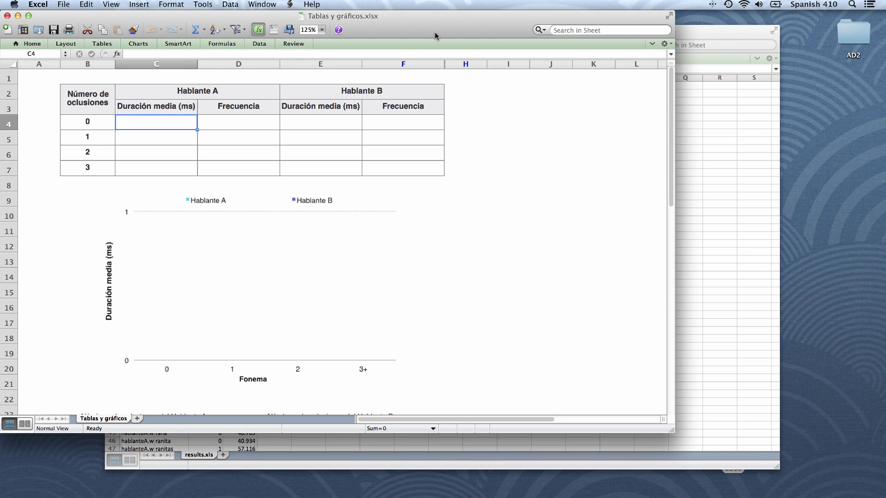
drag(434, 32, 544, 51)
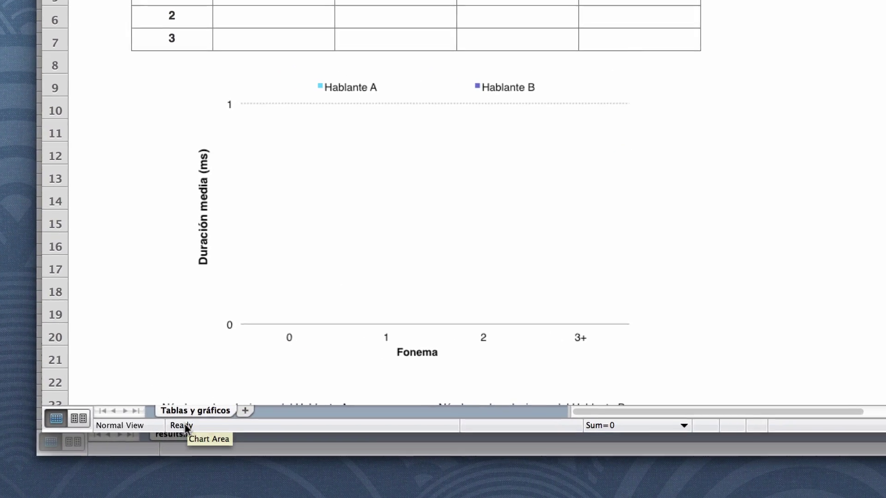
Copy the results.xls sheet into Tablas y gráficos.xlsx, placed before the Tablas y gráficos sheet, and close the original results.xls workbook
click(178, 450)
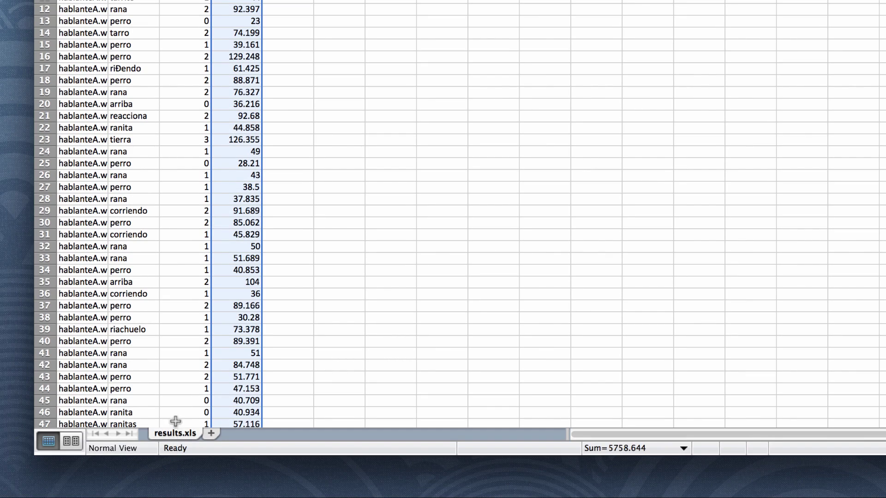
click(172, 427)
right_click(172, 431)
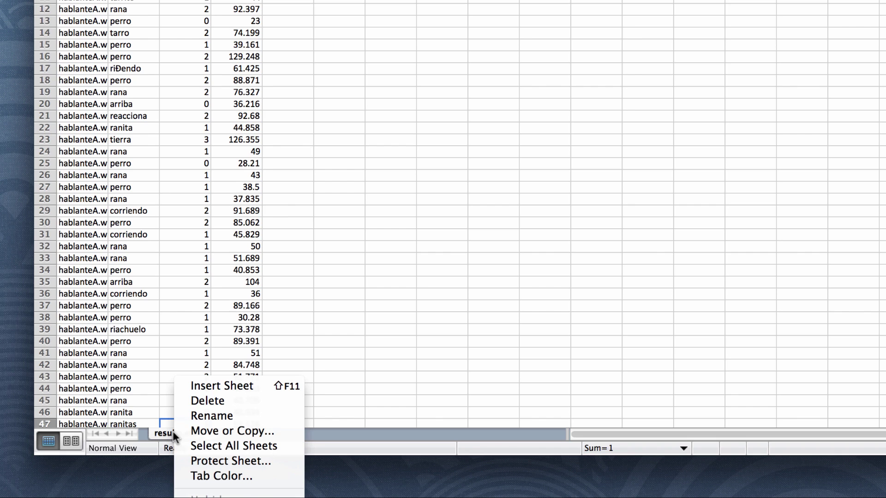
click(204, 430)
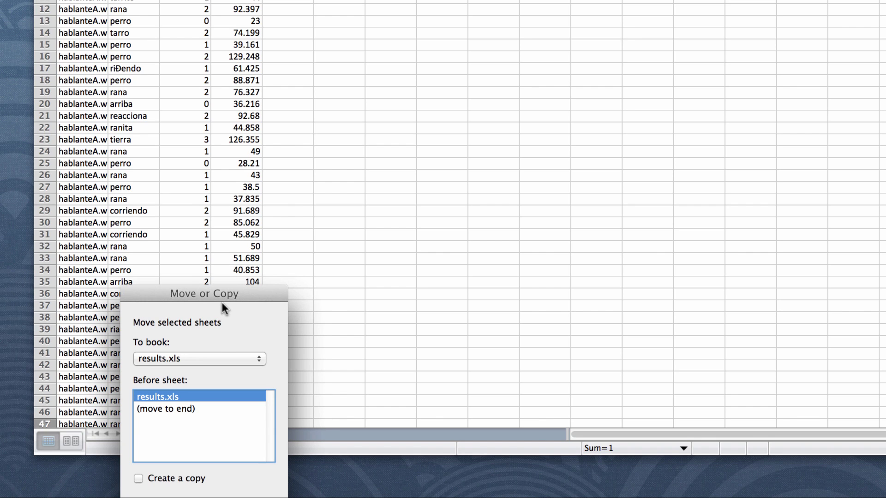
drag(222, 294, 301, 183)
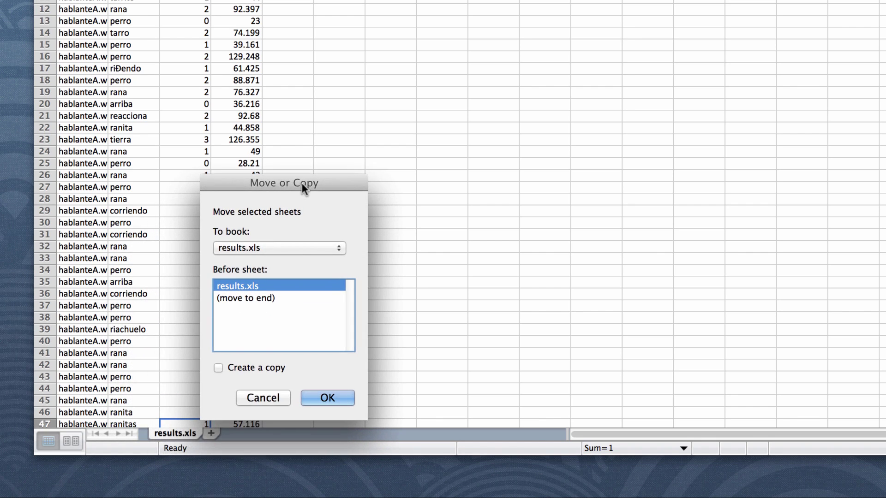
click(274, 249)
click(268, 259)
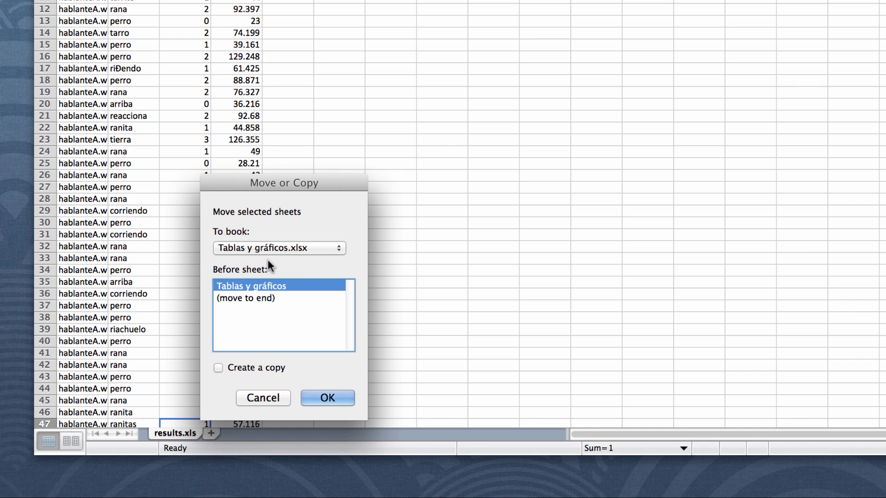
click(217, 367)
click(311, 392)
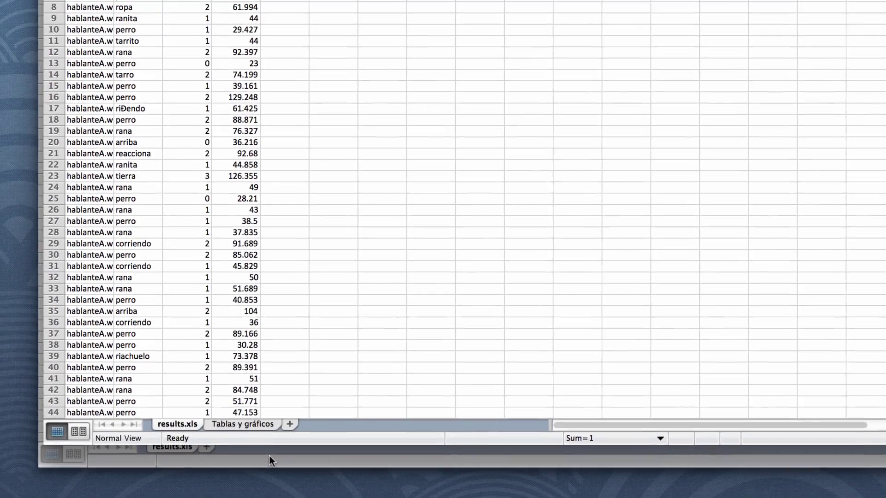
click(269, 455)
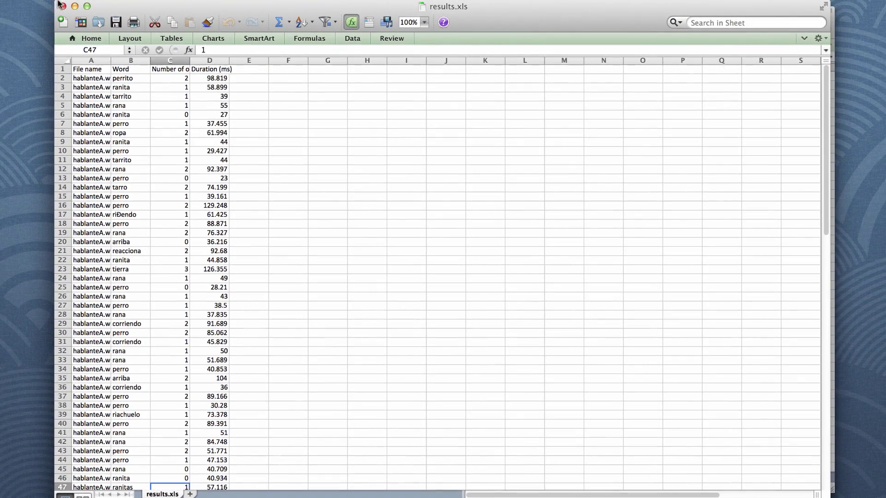
click(61, 5)
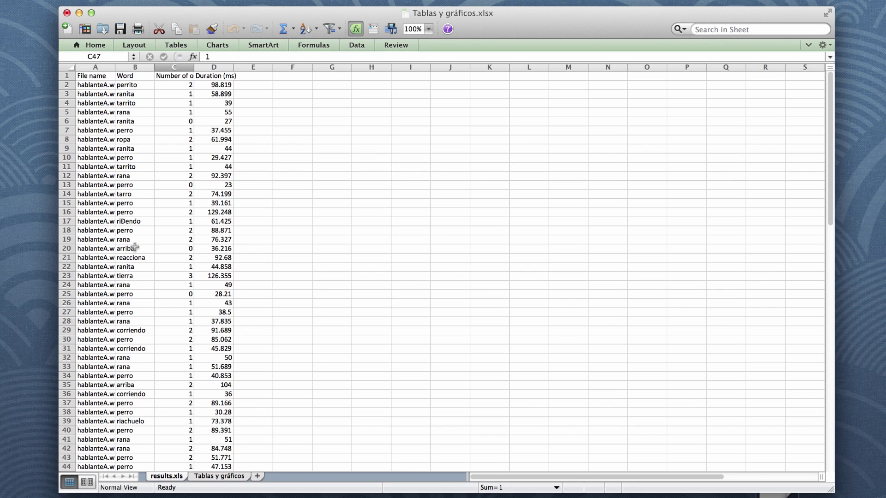
Begin an AVERAGEIFS formula in cell C4 of the Tablas y gráficos sheet with results.xls!D:D as the average range
click(213, 478)
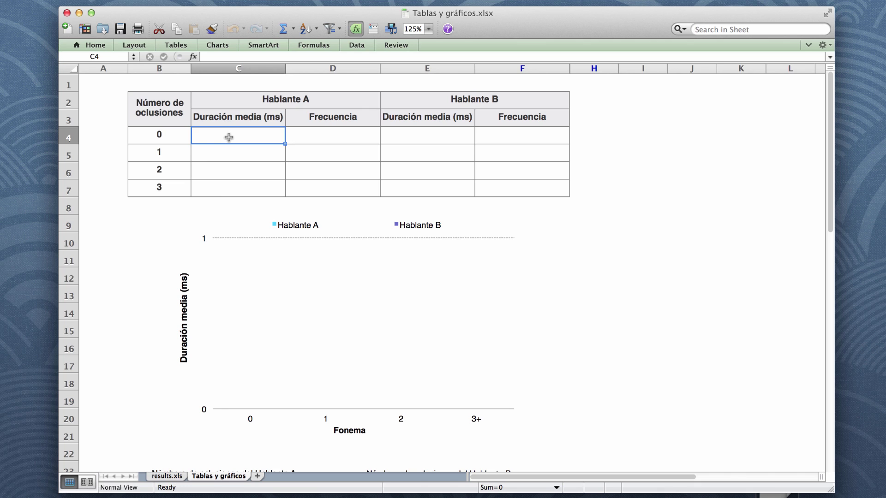
text(=AVERAGEIFS)
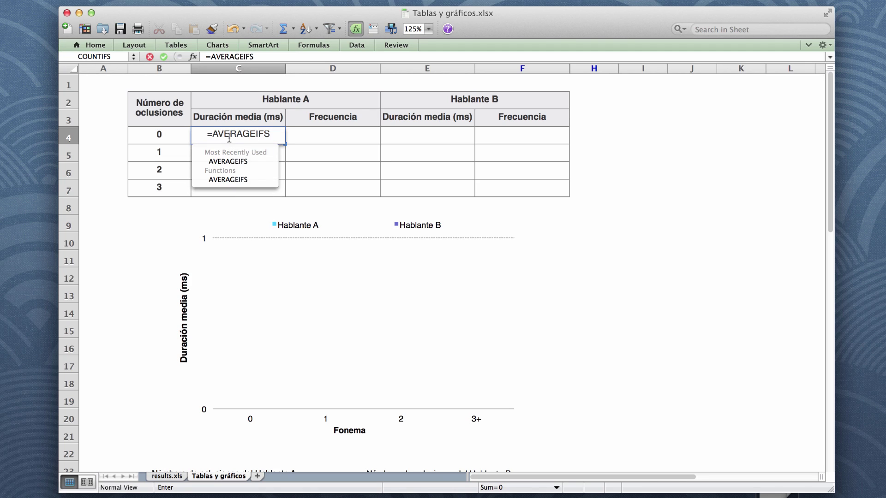
text(()
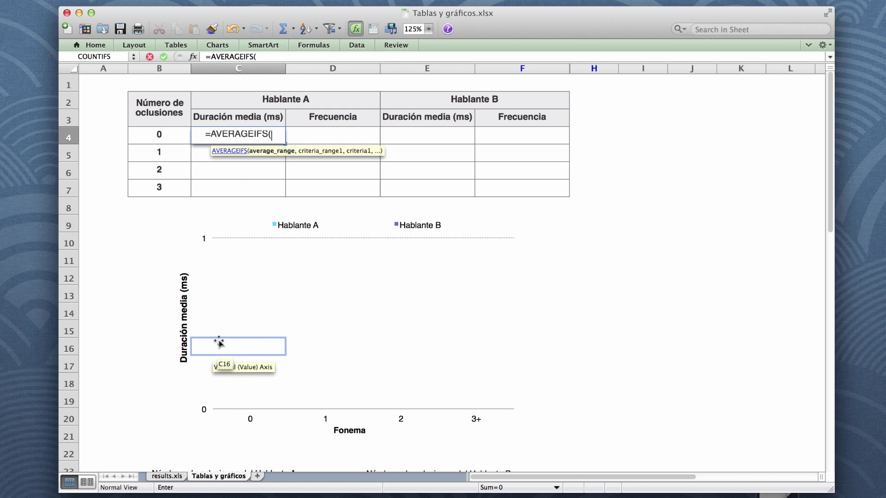
click(165, 477)
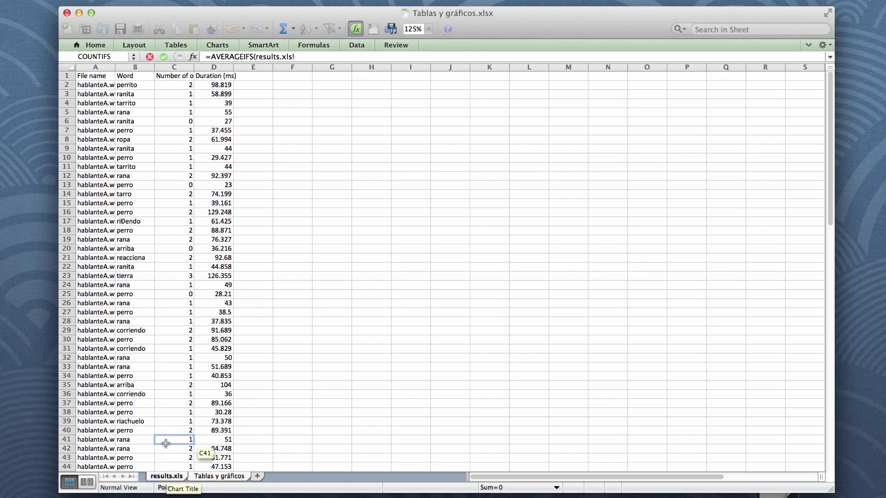
click(215, 68)
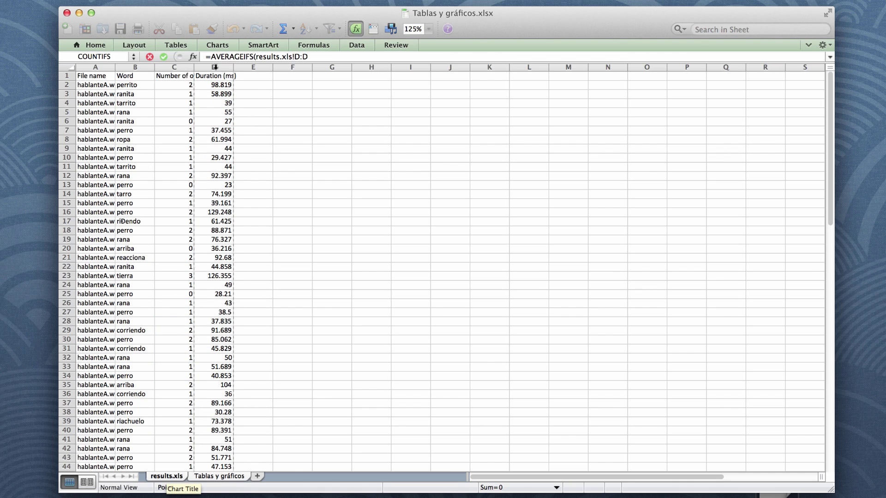
text(,)
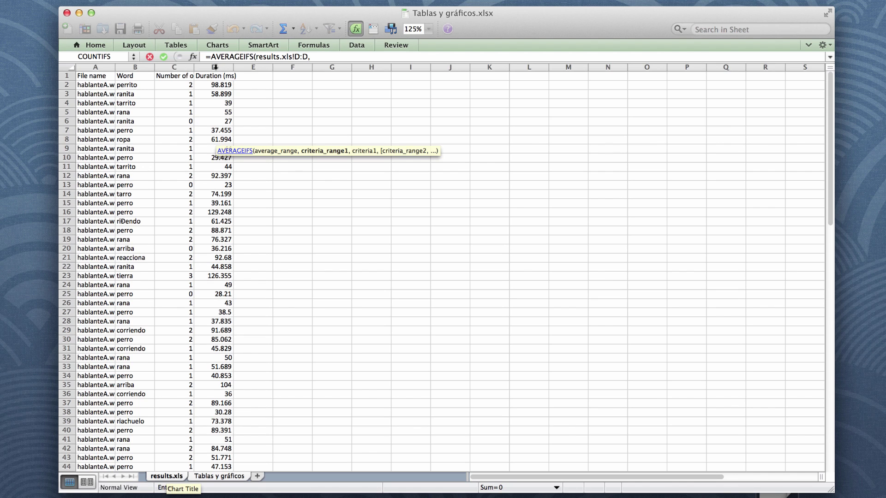
Add the first criterion to the AVERAGEIFS formula: range results.xls!A:A matching the file name in results.xls!A2
click(106, 67)
text(,)
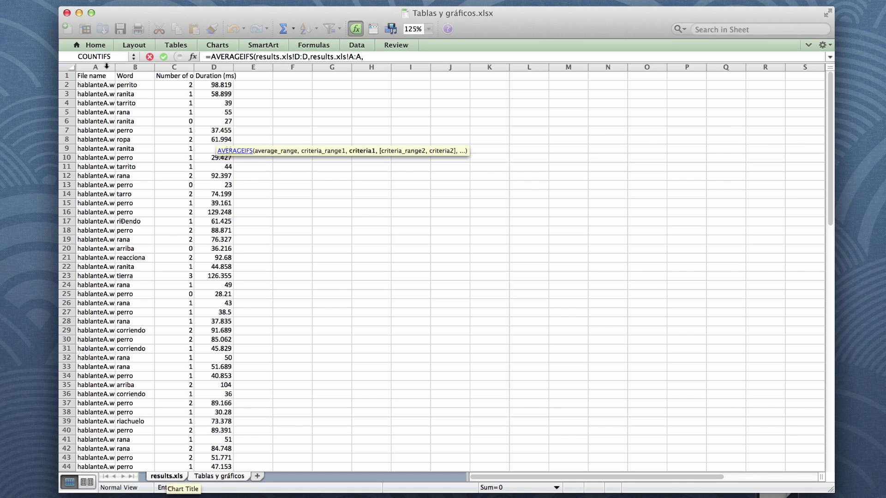
drag(98, 86, 98, 86)
text(,)
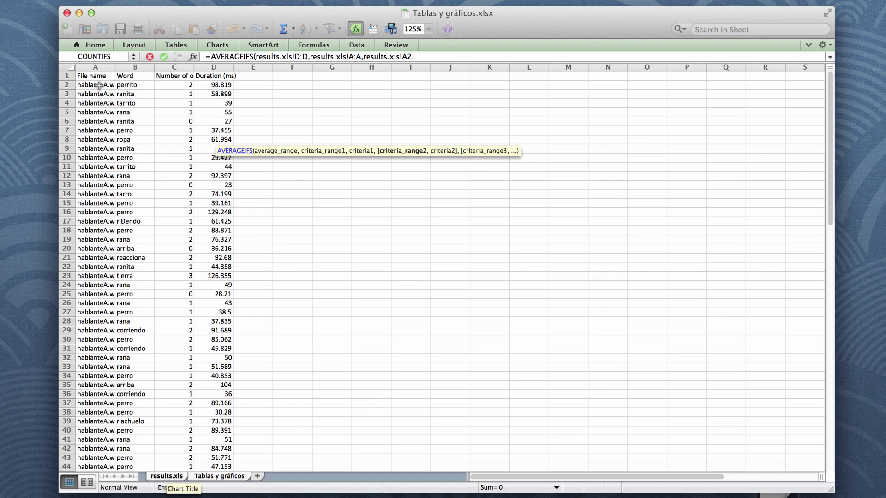
Complete the AVERAGEIFS formula with range results.xls!C:C matching 'Tablas y gráficos'!B4, and fill it down from C4 to C7
click(169, 68)
text(,)
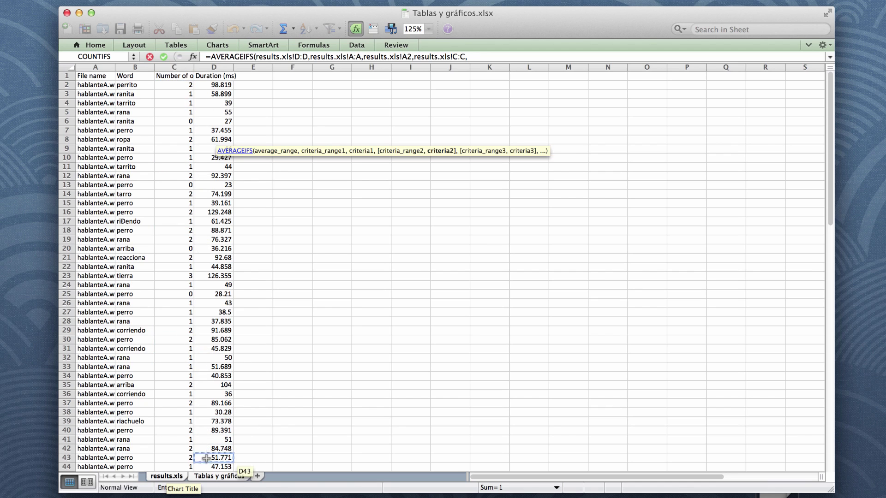
click(206, 477)
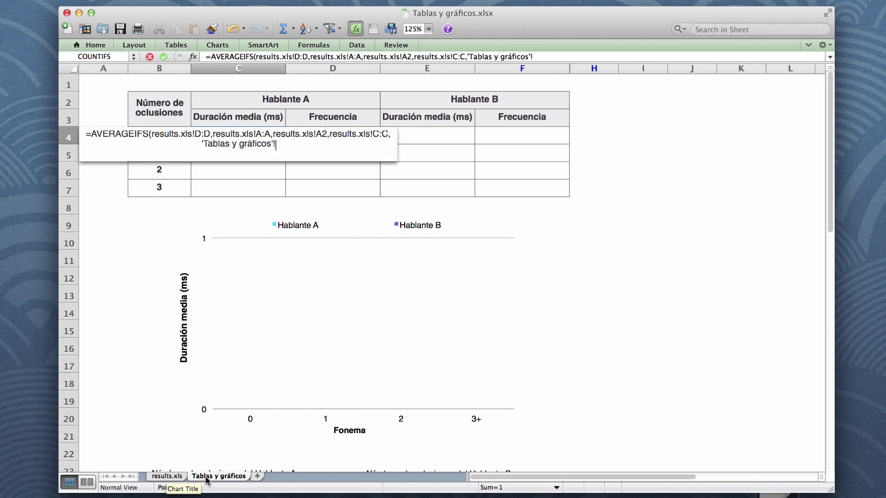
click(161, 175)
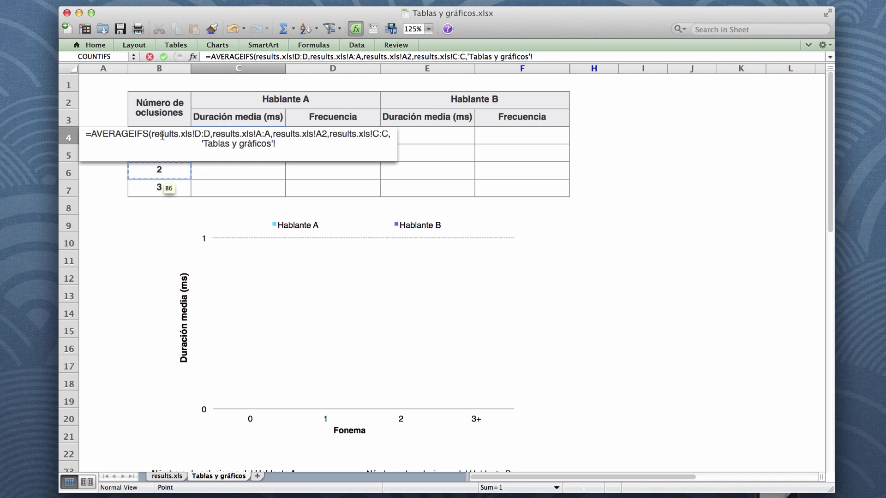
text(B)
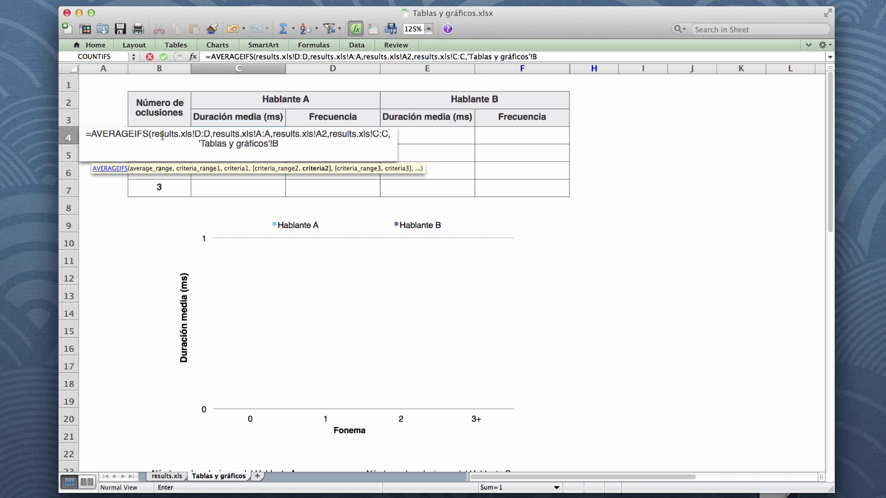
text(4))
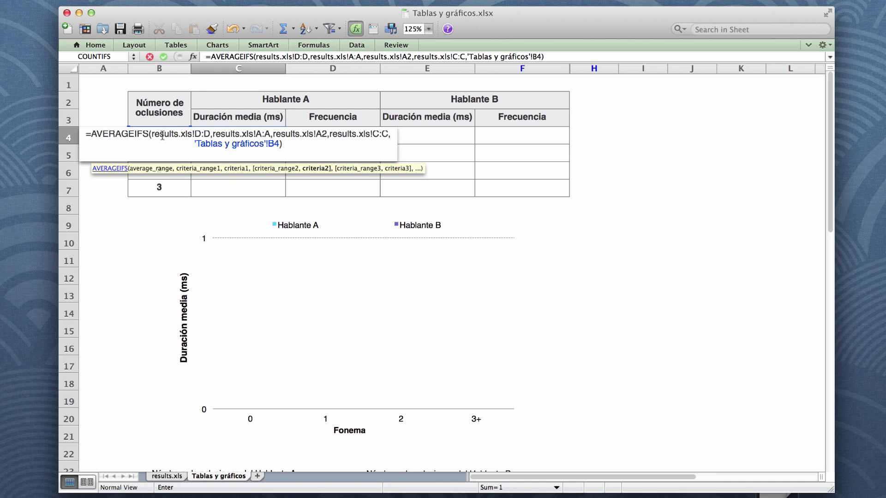
key(Return)
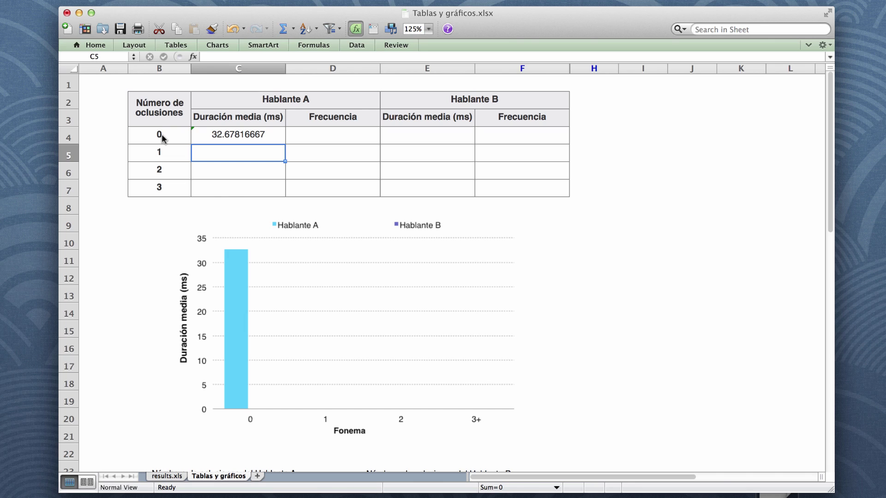
click(218, 139)
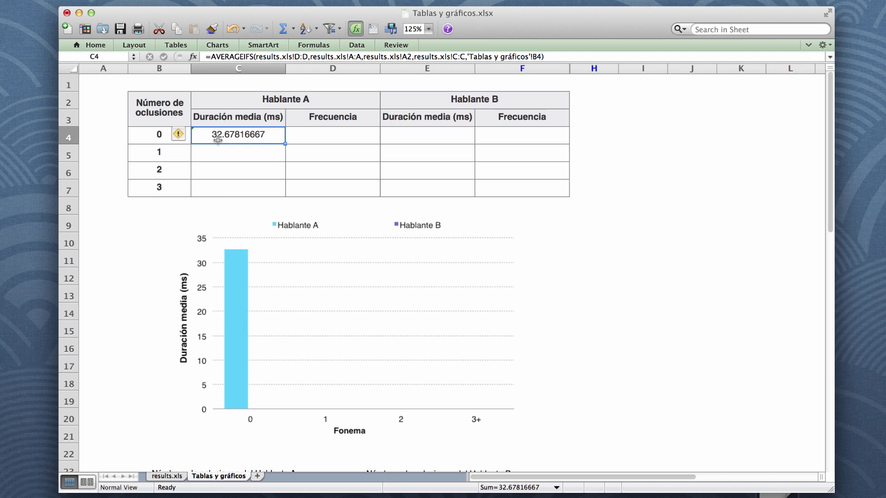
drag(285, 144, 284, 197)
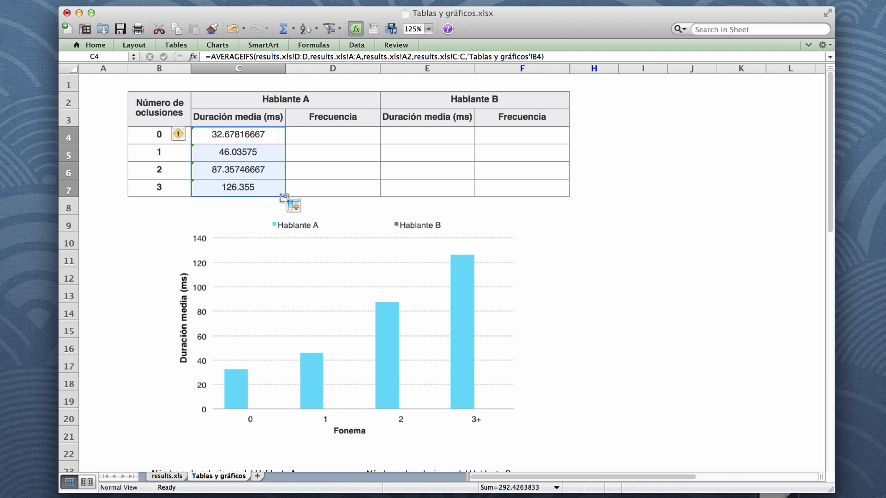
Begin a COUNTIFS formula in cell D4 with range results.xls!A:A matching the file name in results.xls!A2
click(337, 137)
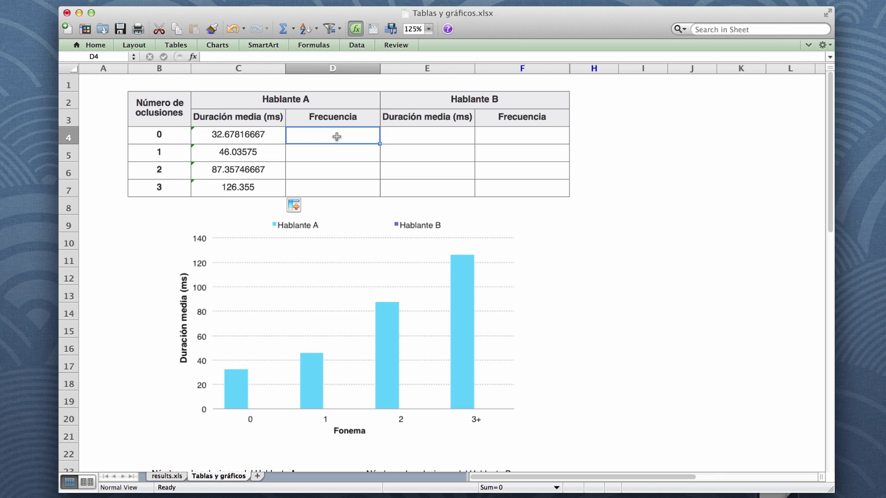
text(=)
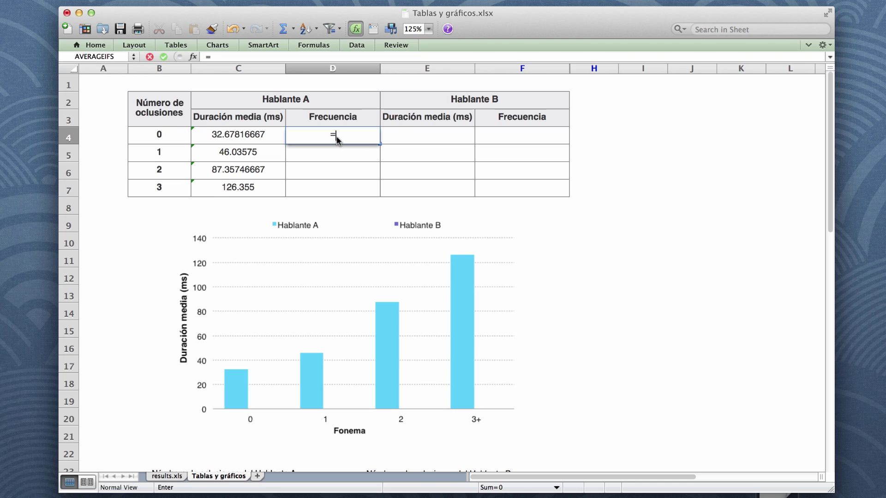
text(COUNTIFS)
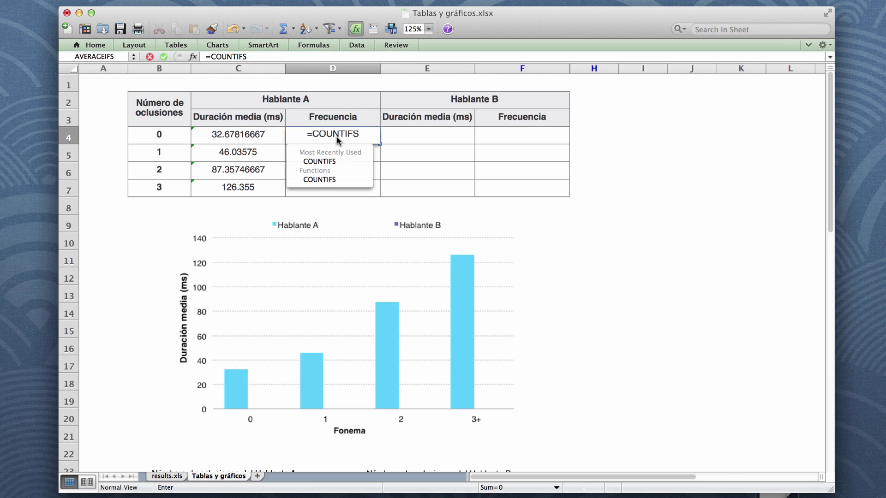
text(()
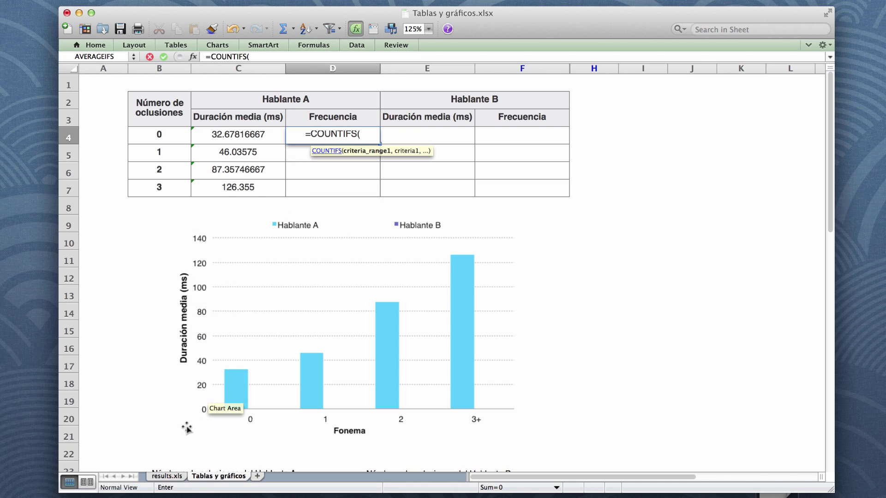
click(168, 476)
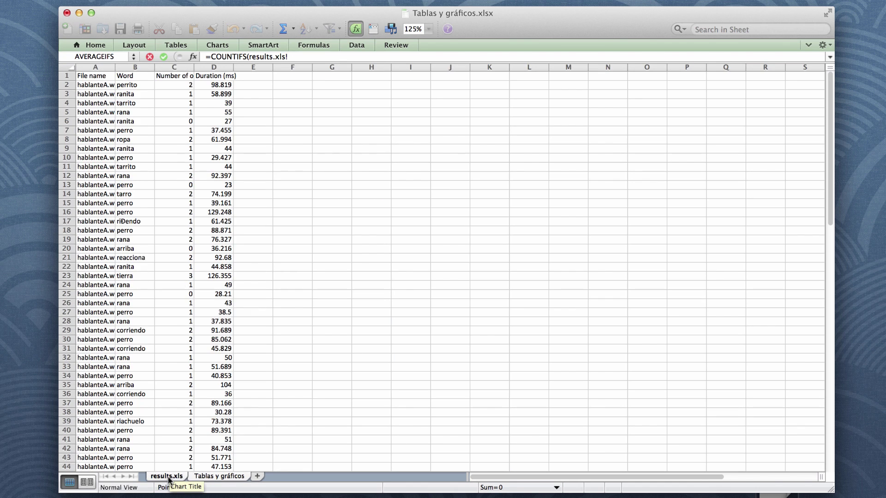
click(96, 68)
text(,)
click(88, 86)
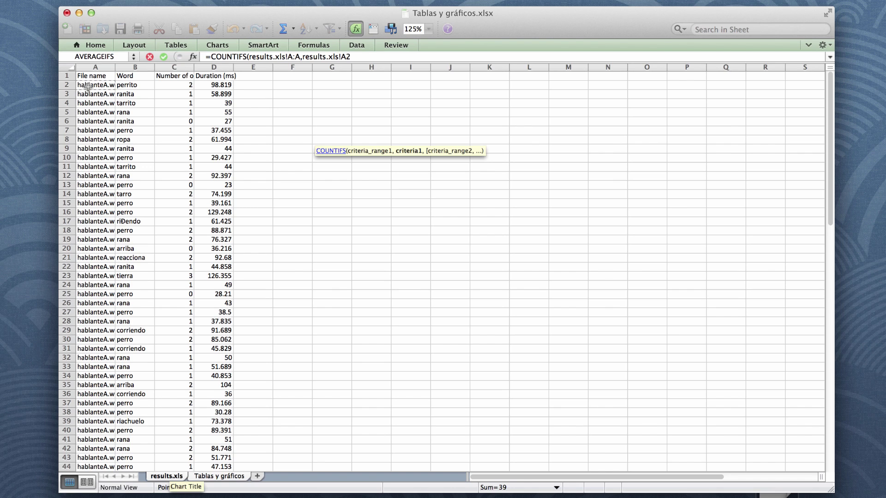
text(,)
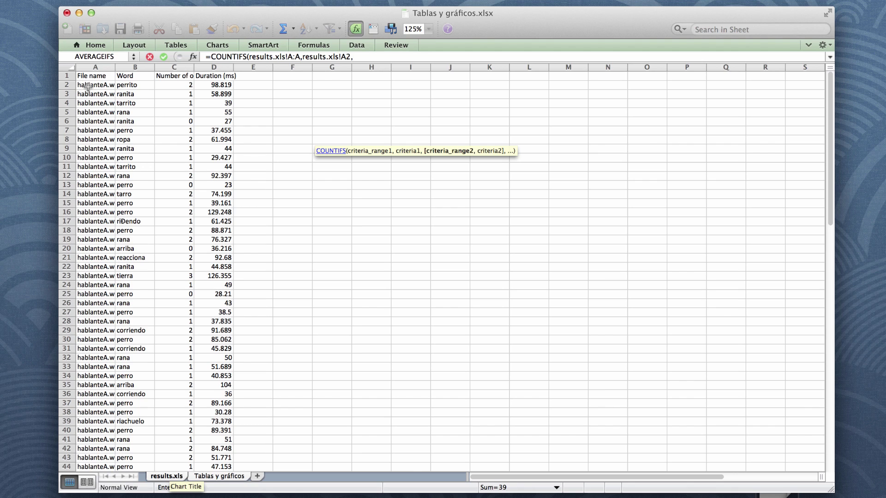
Add the second criterion to the COUNTIFS formula: range results.xls!C:C matching 'Tablas y gráficos'!B4, and close its parenthesis
click(167, 67)
text(,)
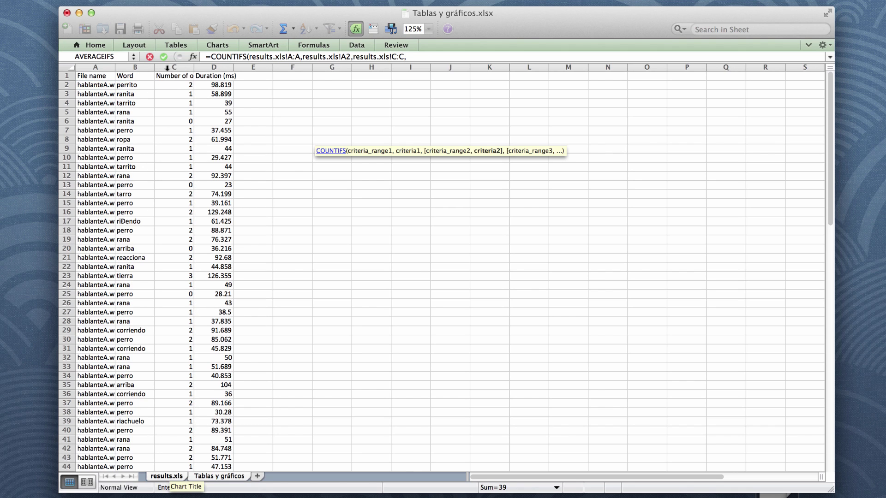
click(208, 477)
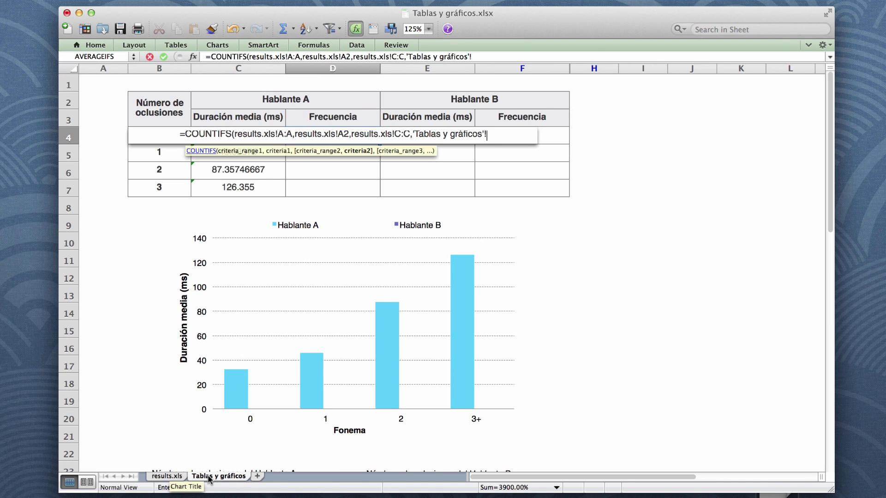
text(B4))
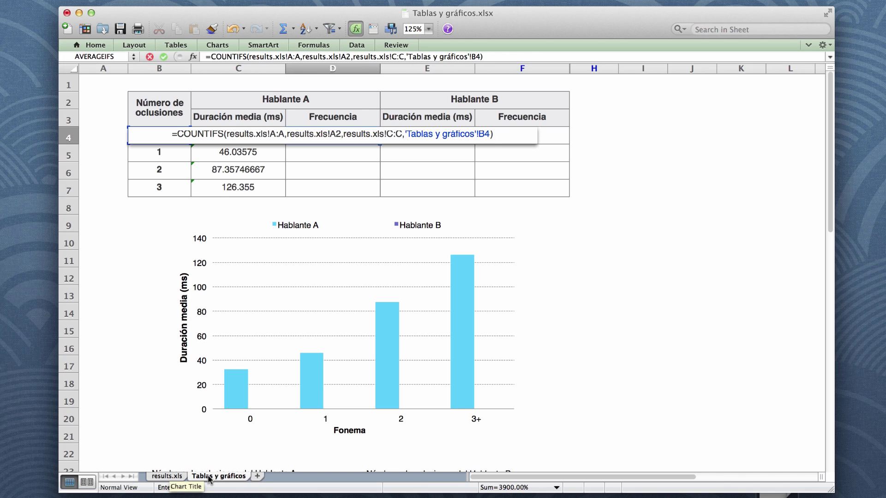
Divide the D4 formula by COUNTIFS of range results.xls!A:A matching results.xls!A2, and enter it
text(/)
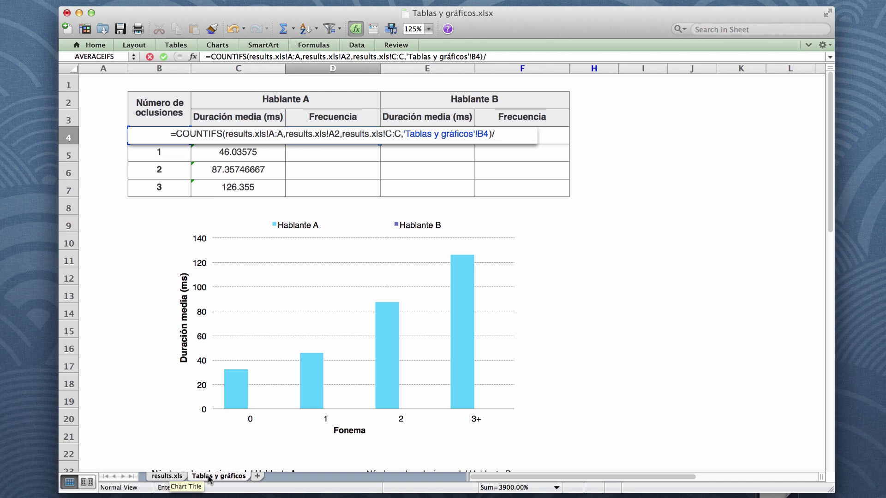
text(COUNTIFS)
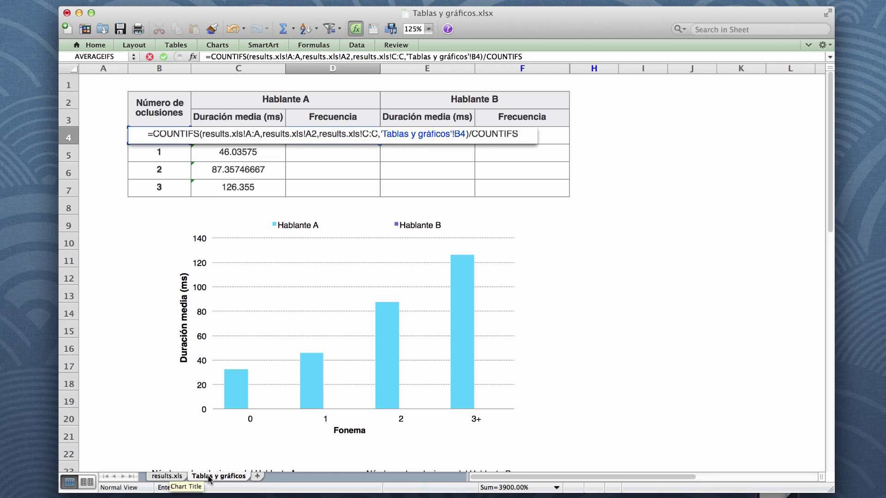
text(()
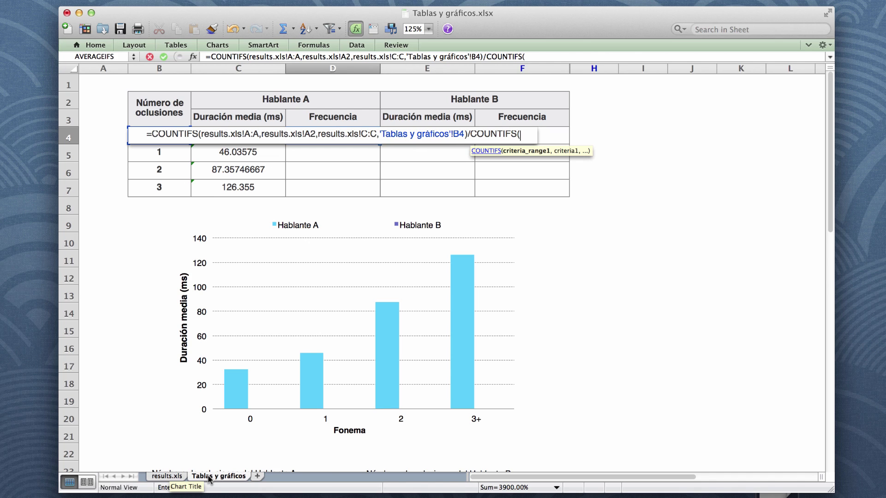
click(167, 476)
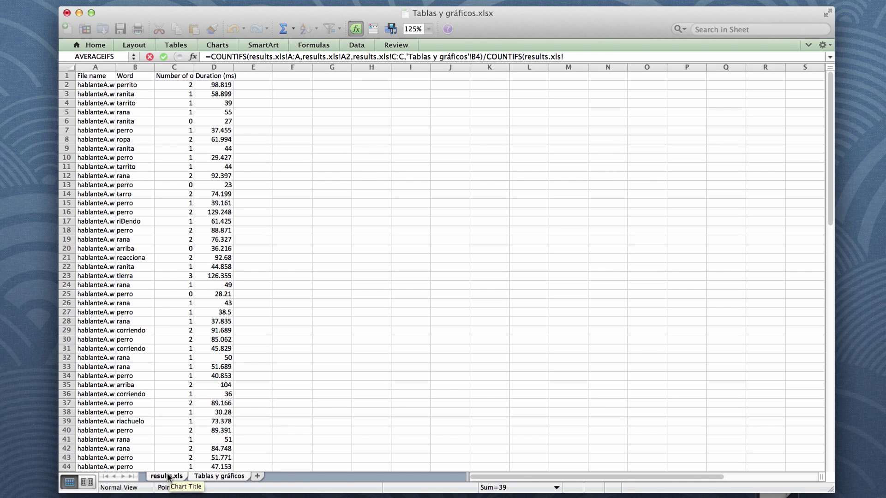
click(101, 66)
text(,)
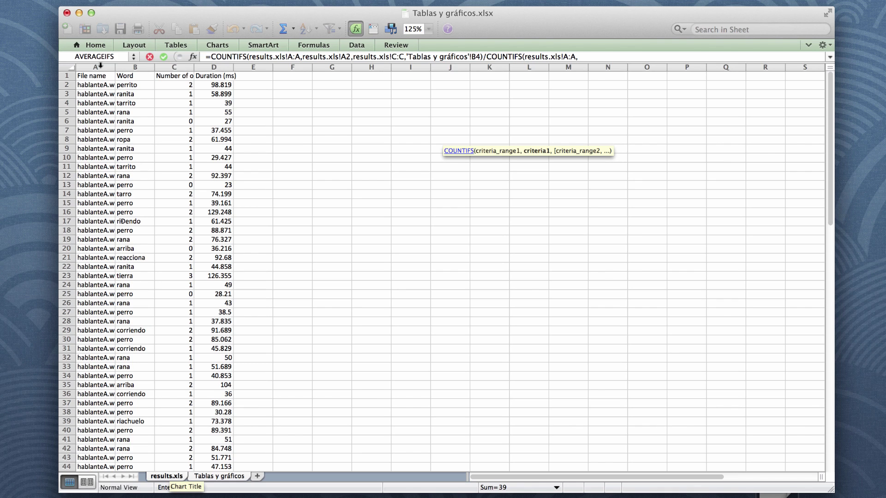
click(95, 85)
key(Return)
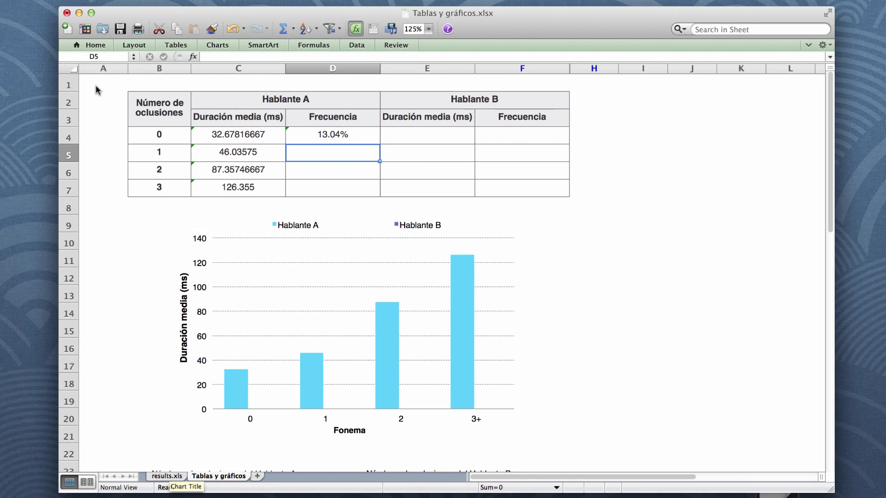
Fill the frequency formula down from D4 to D7 and check the Hablante A pie chart
click(304, 134)
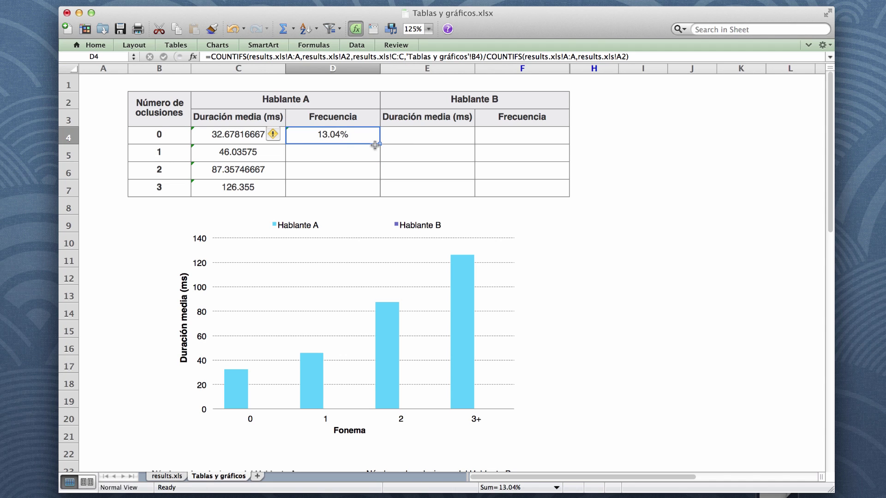
drag(378, 145, 376, 194)
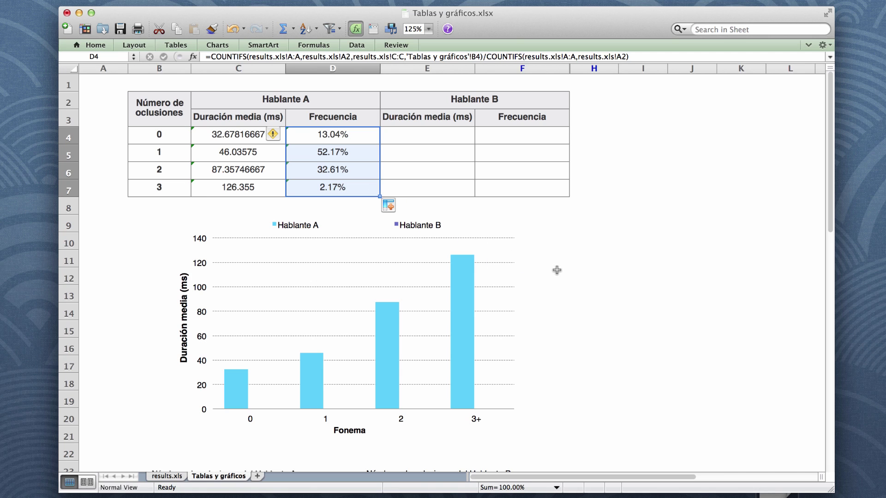
scroll(557, 270, down, 5)
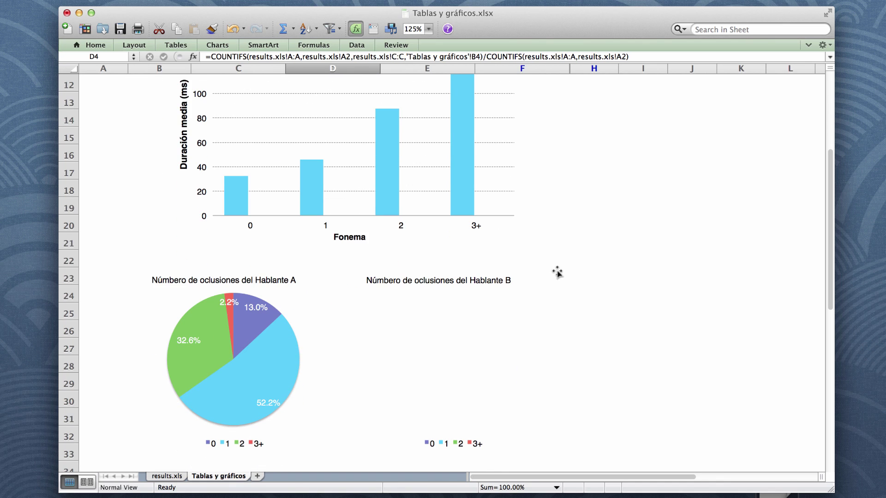
scroll(557, 272, up, 5)
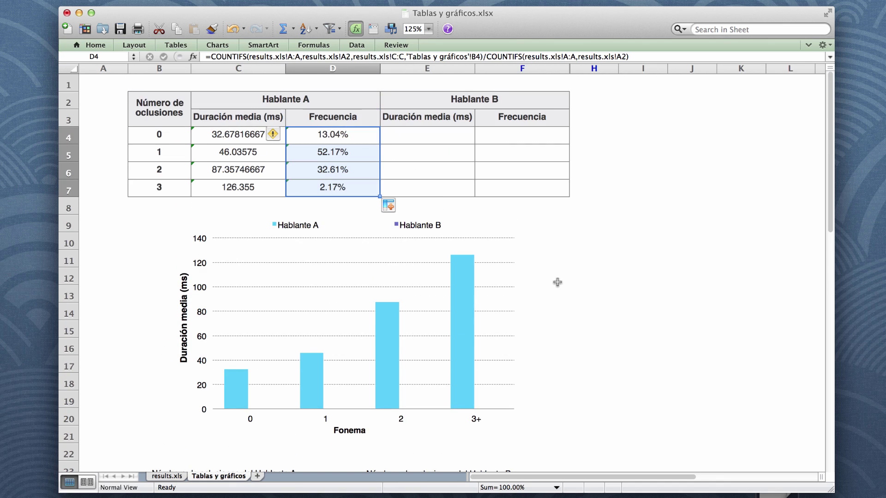
Begin an AVERAGEIFS formula in cell E4 for Hablante B with results.xls!D:D as the average range
click(457, 136)
text(=)
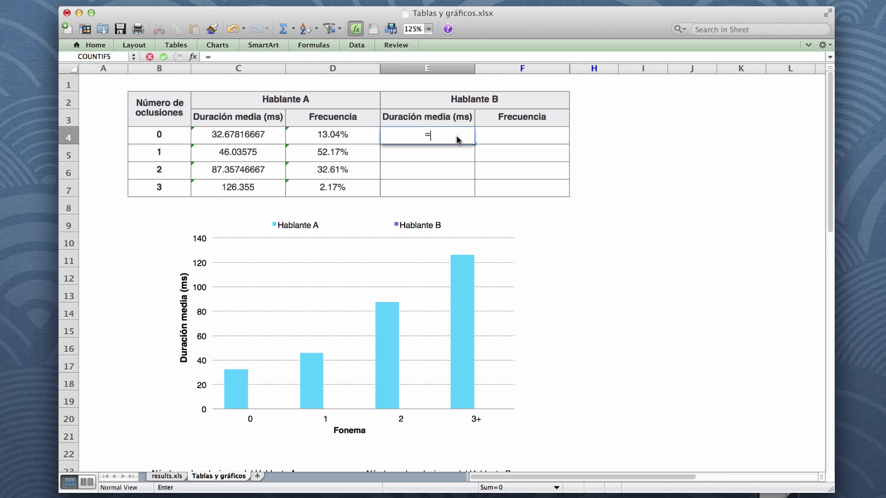
text(AVERAGEIFS()
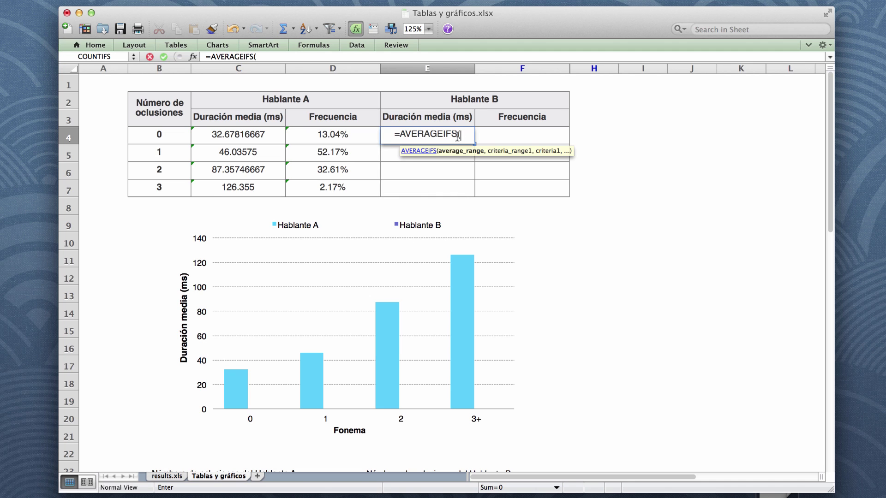
click(164, 476)
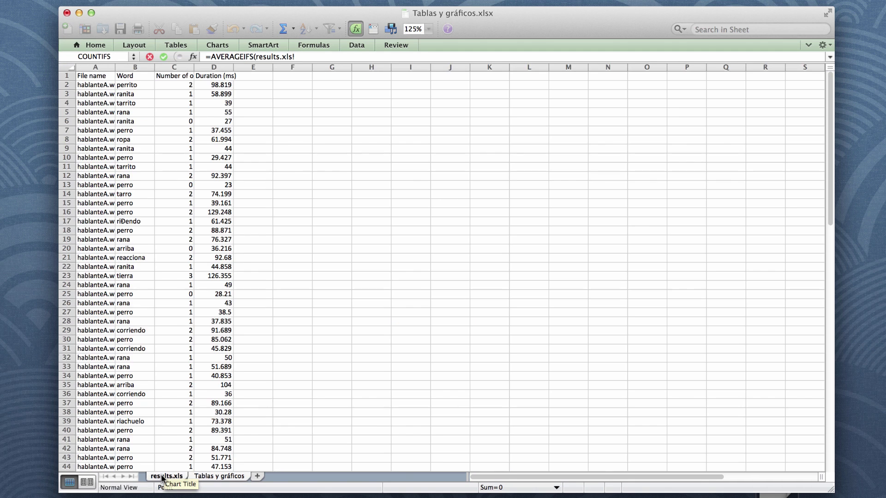
click(227, 66)
text(,)
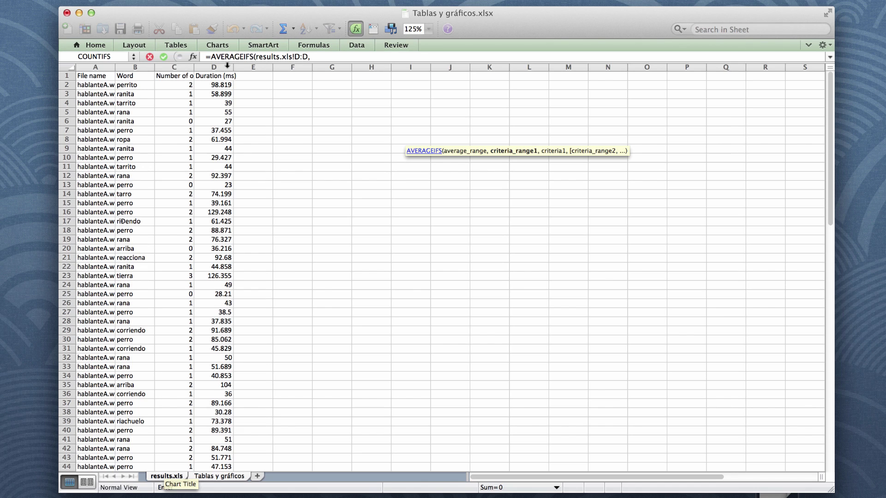
Add the first criterion to the AVERAGEIFS formula: range results.xls!A:A matching the hablanteB file name in results.xls!A48
click(103, 67)
text(,)
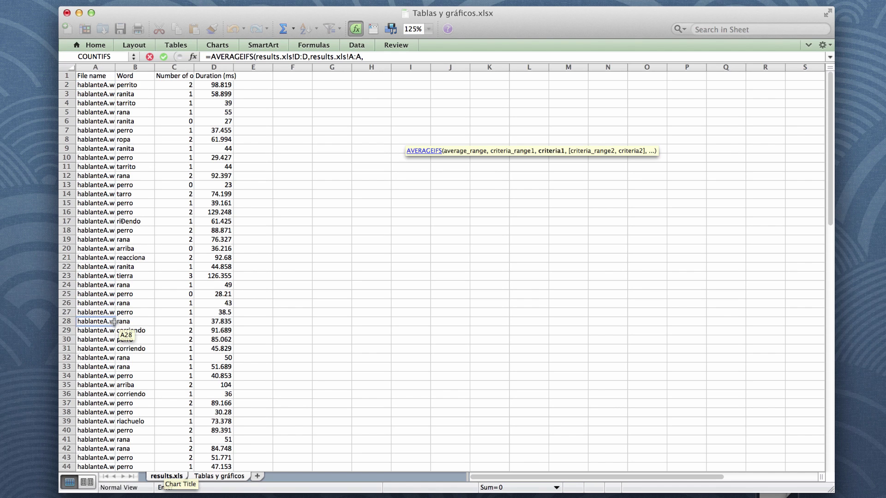
scroll(114, 321, down, 5)
scroll(114, 321, down, 2)
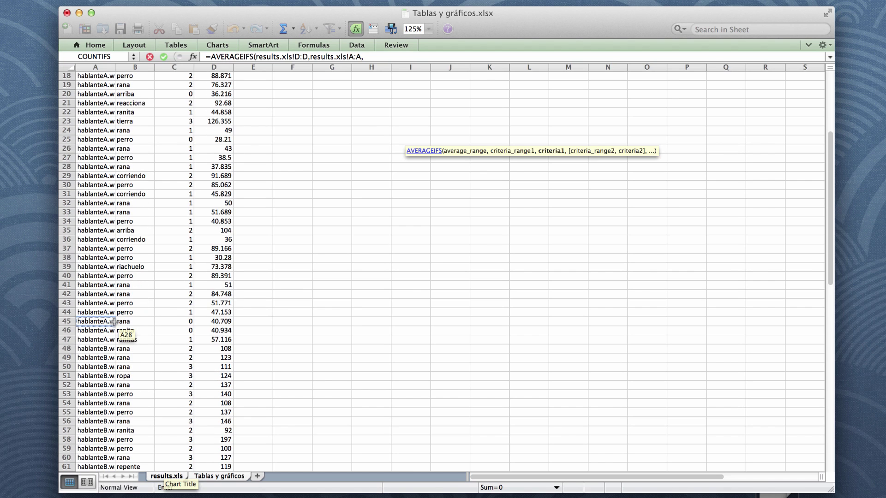
click(113, 338)
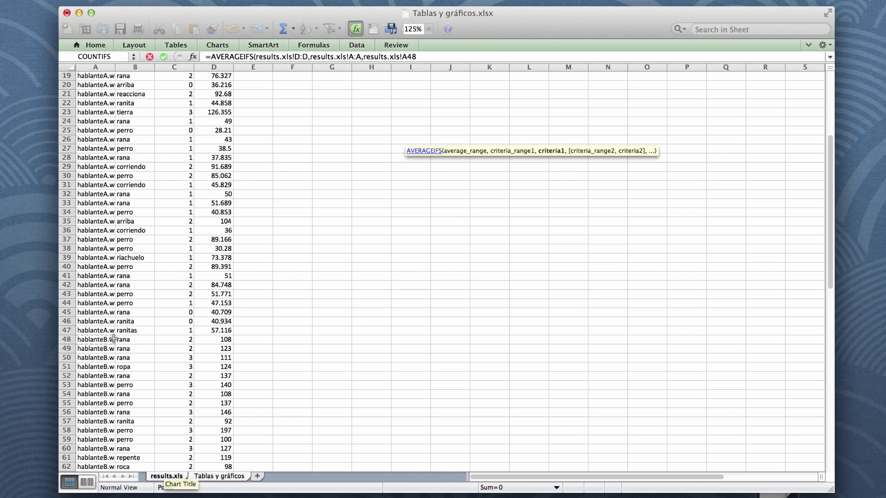
text(,)
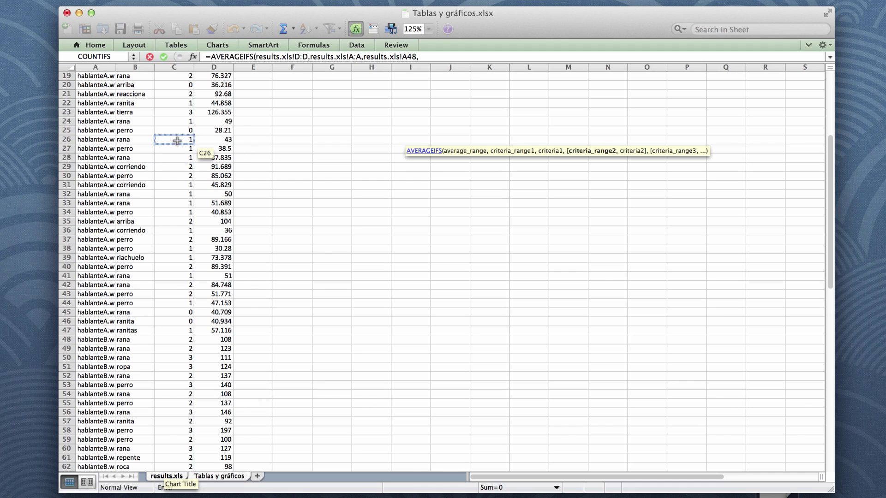
Complete the E4 AVERAGEIFS formula with range results.xls!C:C matching 'Tablas y gráficos'!B4, and enter it
click(179, 67)
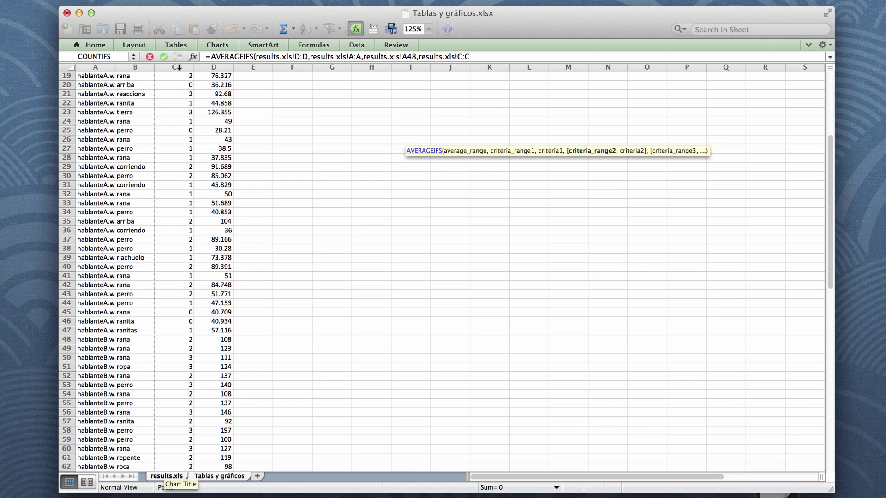
text(,)
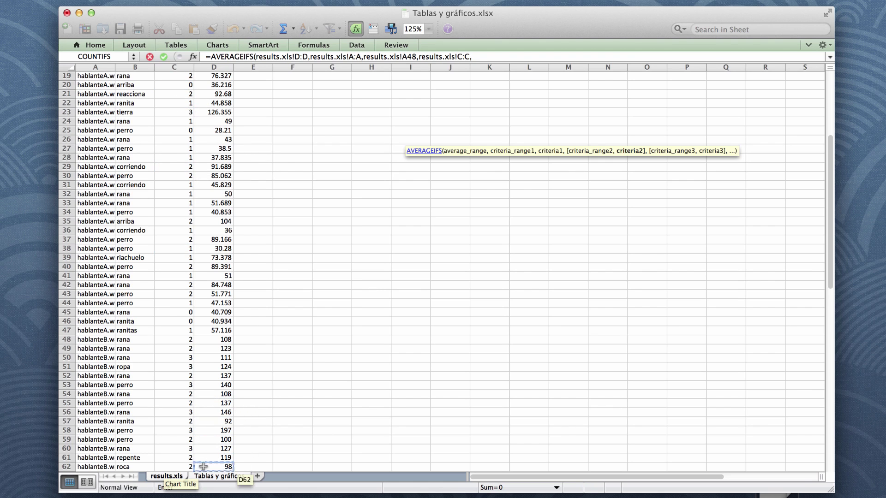
click(206, 477)
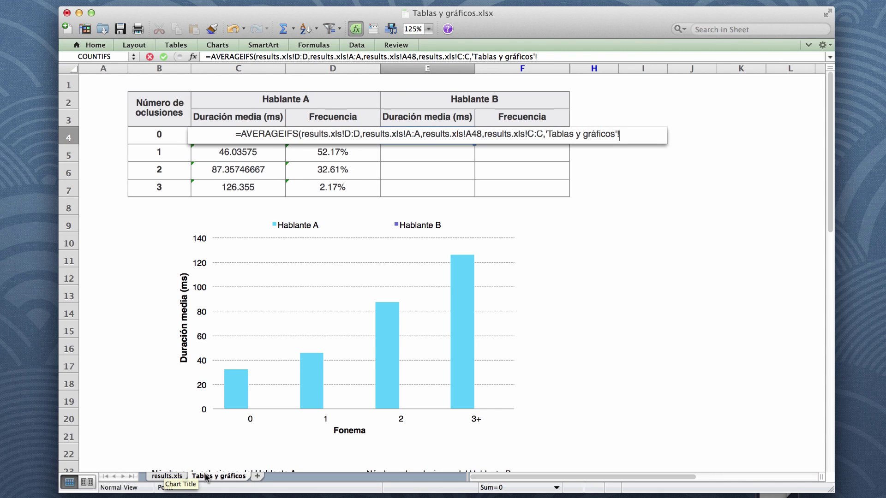
click(174, 140)
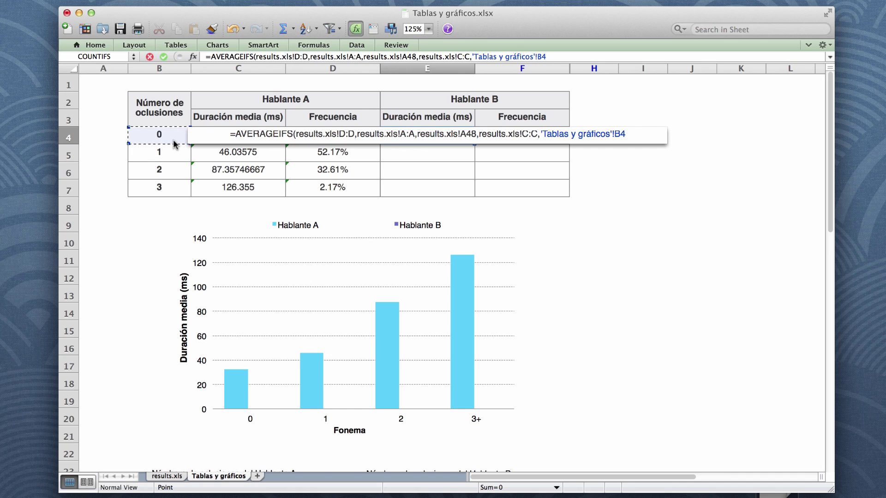
text())
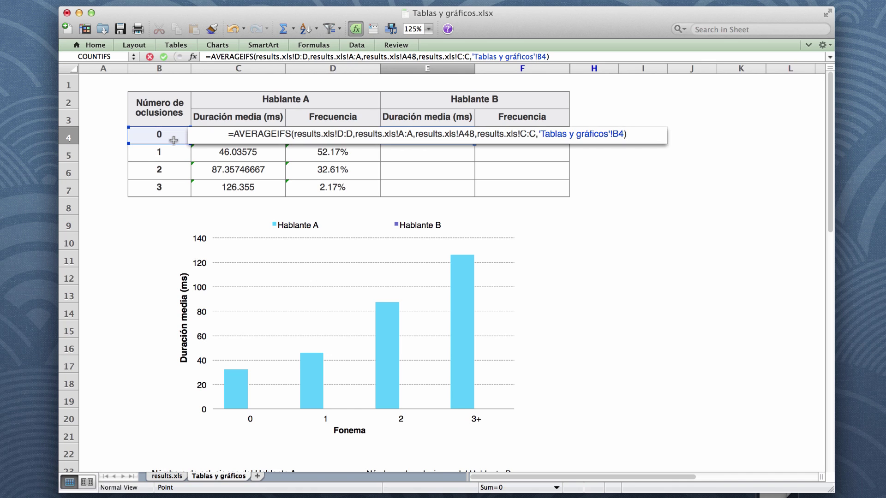
key(Return)
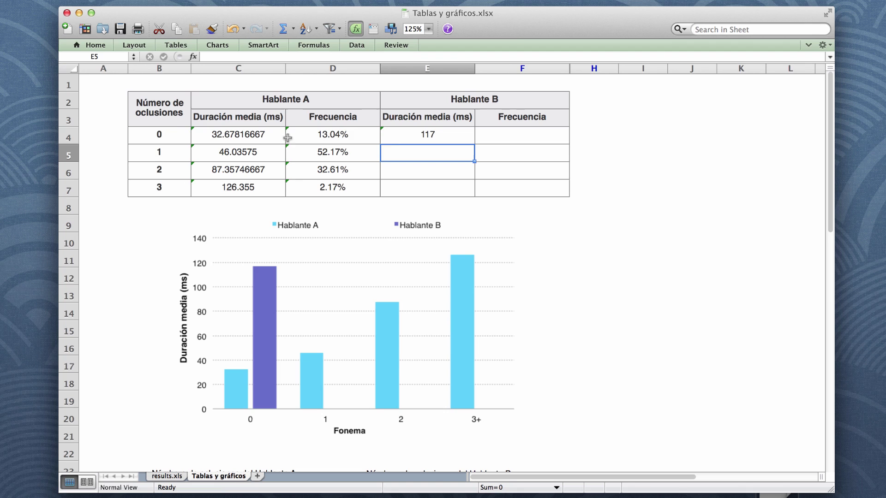
Fill the Hablante B mean duration formula down from E4 to E7
click(397, 138)
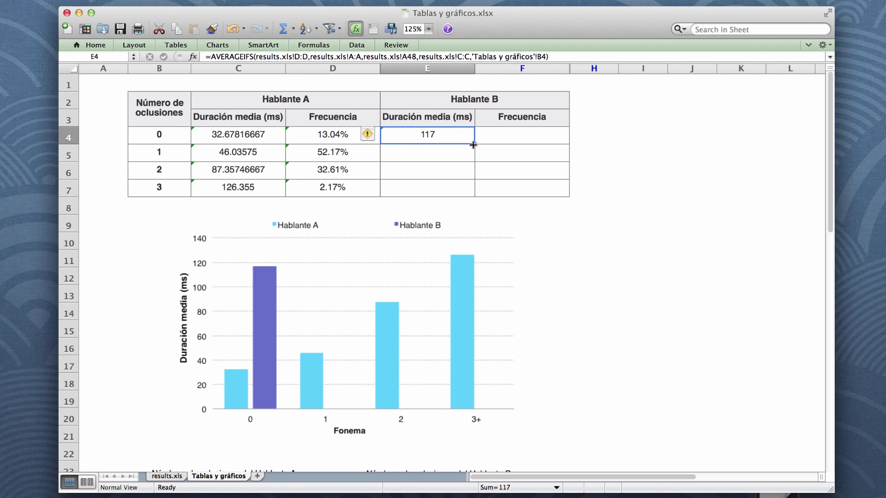
drag(472, 145, 474, 196)
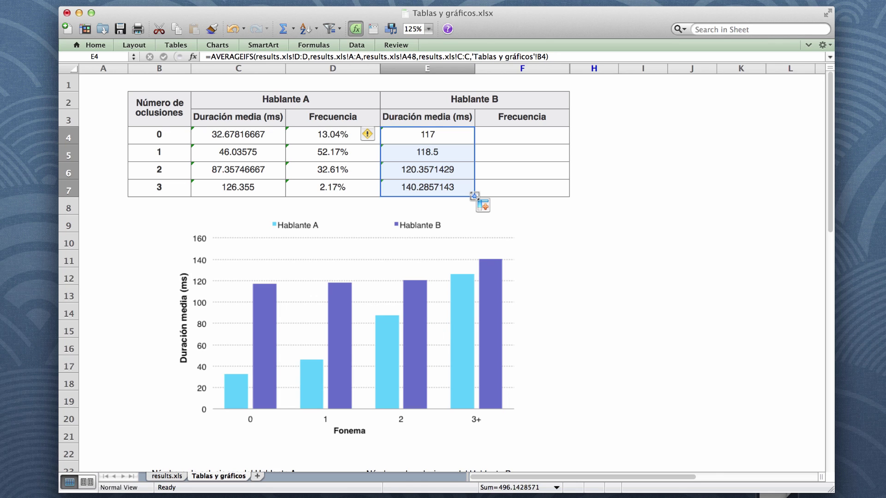
Begin a COUNTIFS formula in F4 for Hablante B with range results.xls!A:A matching the file name in results.xls!A48
click(505, 138)
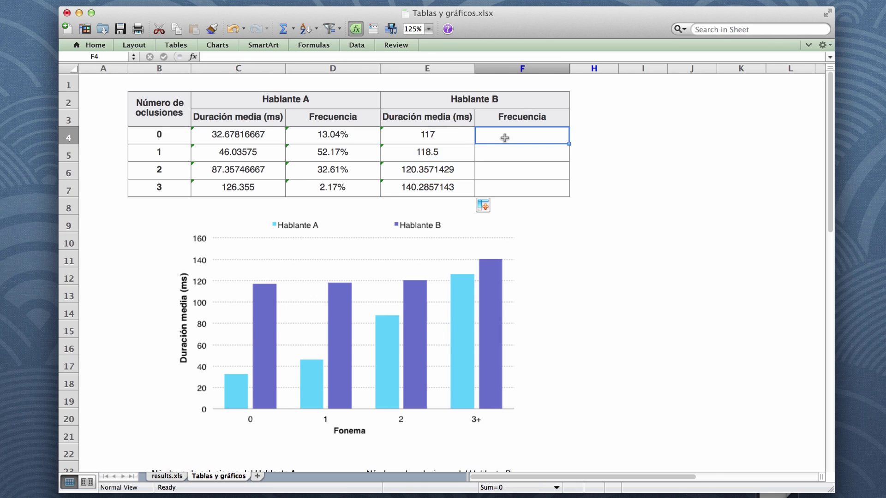
text(=COUNTIFS()
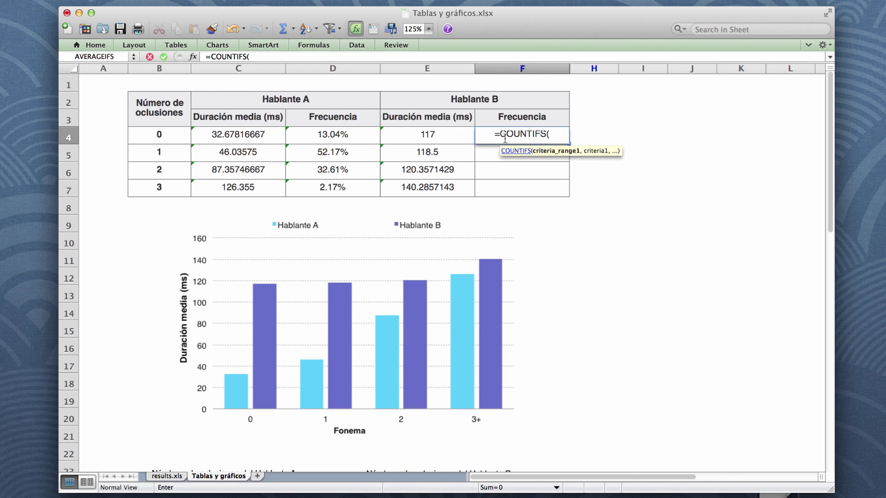
click(175, 478)
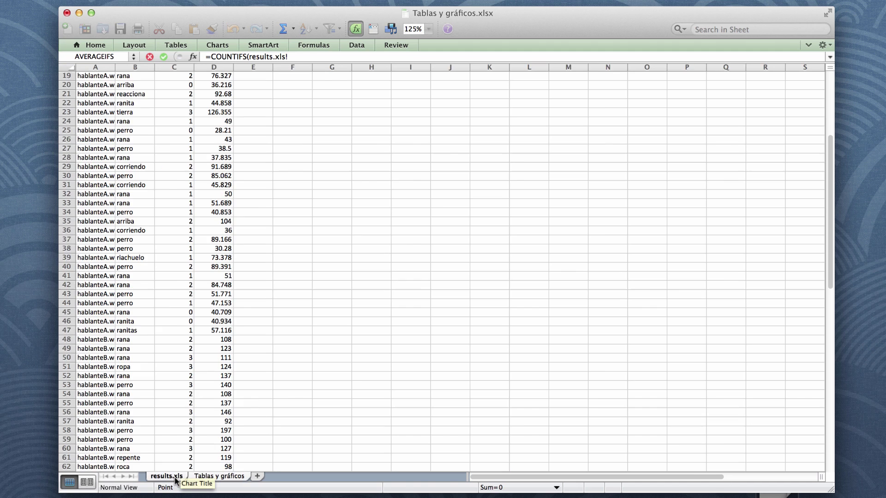
click(104, 69)
text(,)
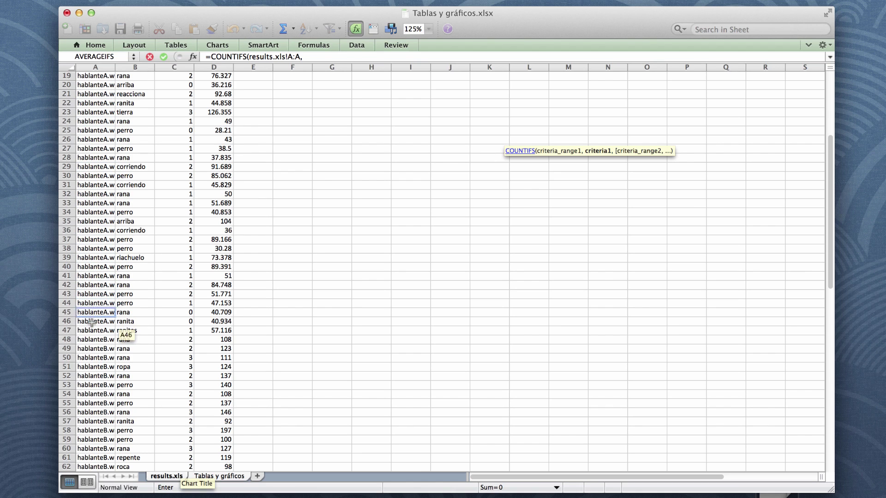
click(92, 340)
text(,)
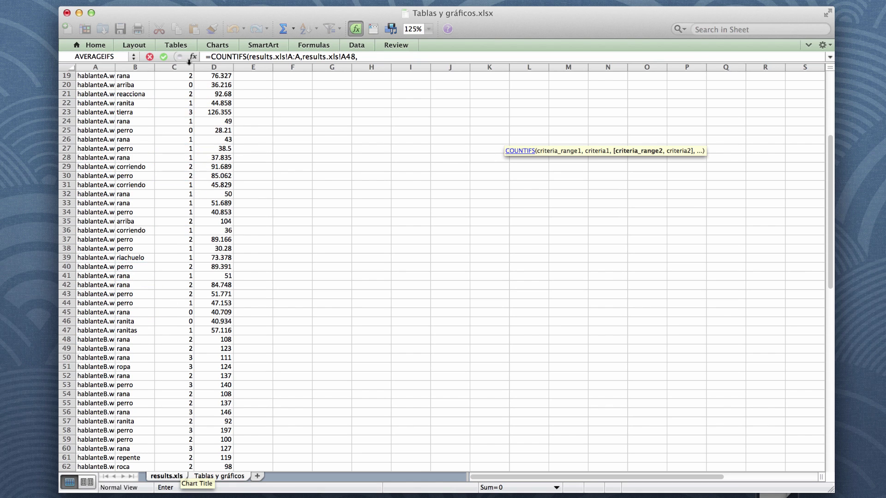
Add the second COUNTIFS criterion in F4, range results.xls!C:C matching 'Tablas y gráficos'!B4, and close the function
click(188, 67)
text(,)
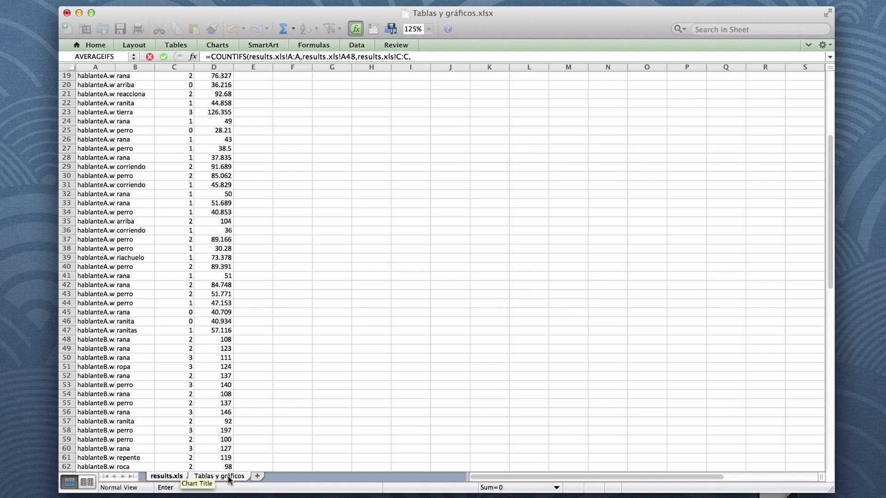
click(217, 476)
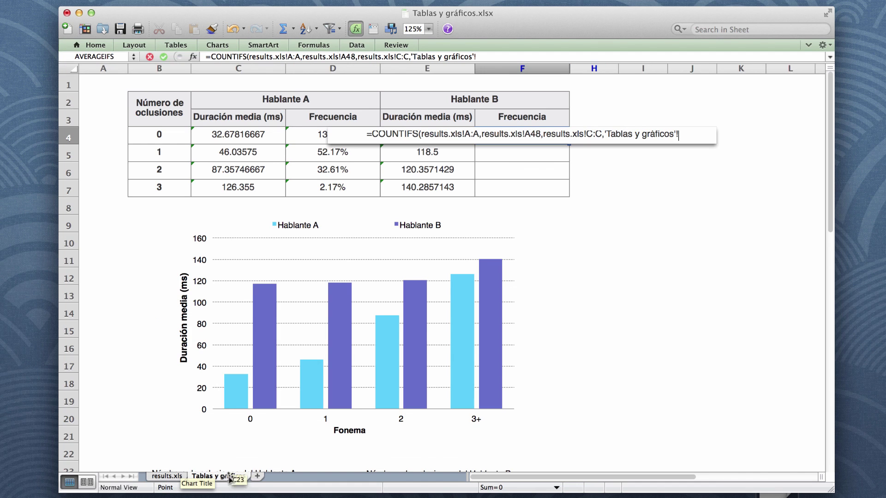
click(174, 134)
text())
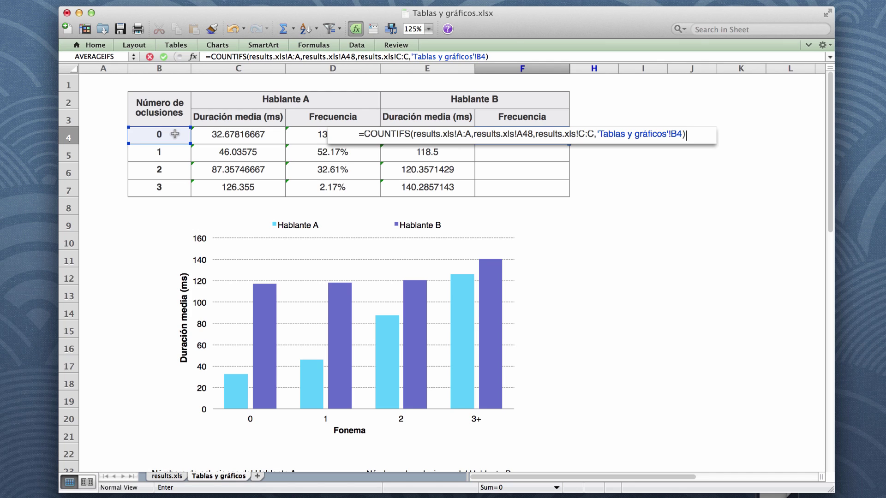
Divide the F4 count by COUNTIFS(results.xls!A:A,results.xls!A48) and enter the formula
text(/COUNTIFS()
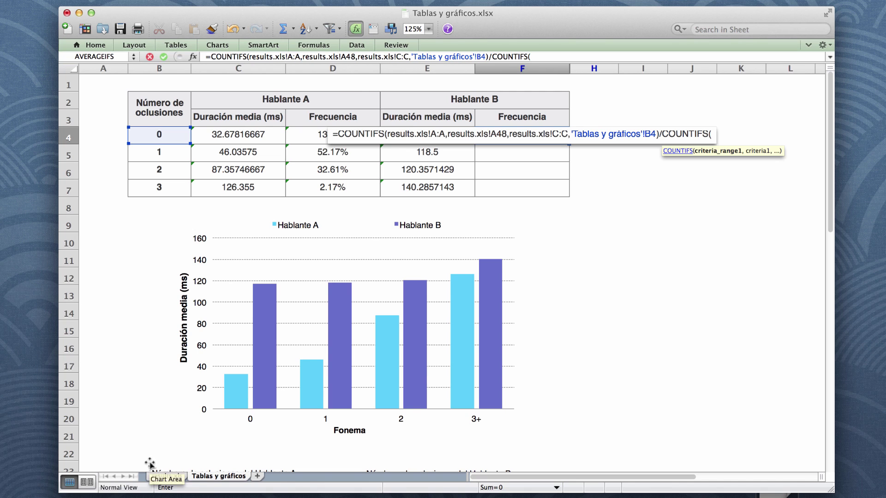
click(156, 475)
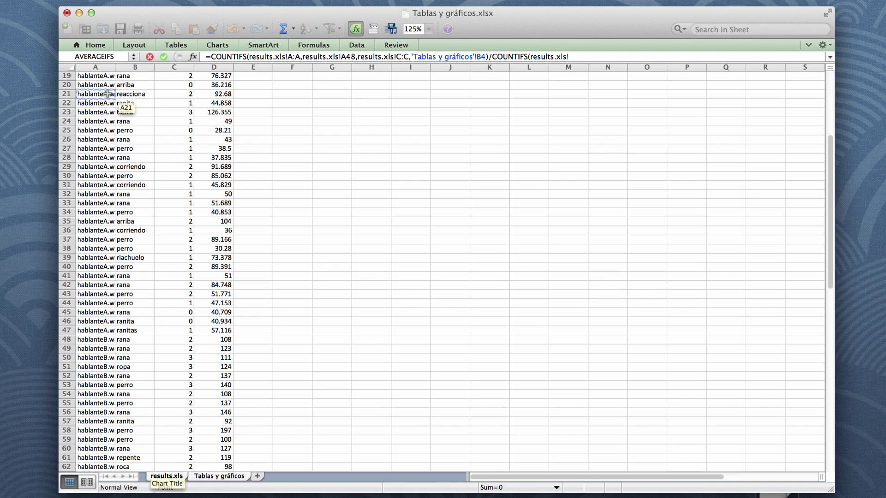
click(105, 68)
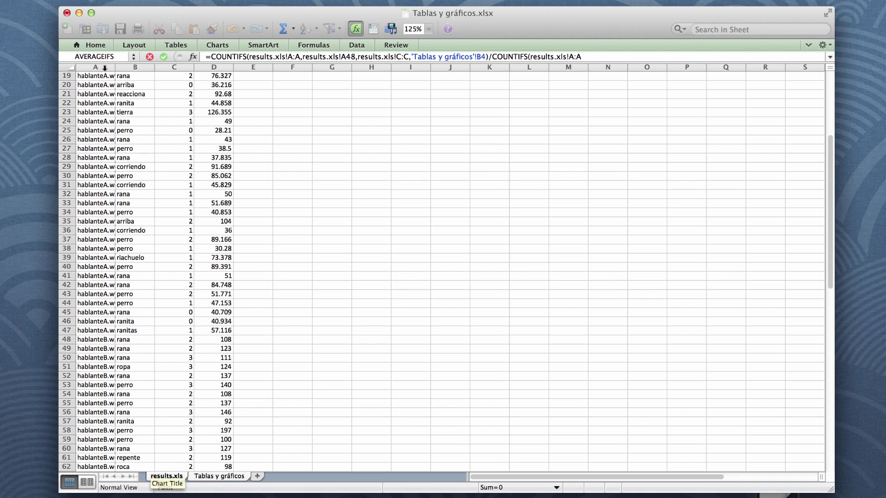
text(,)
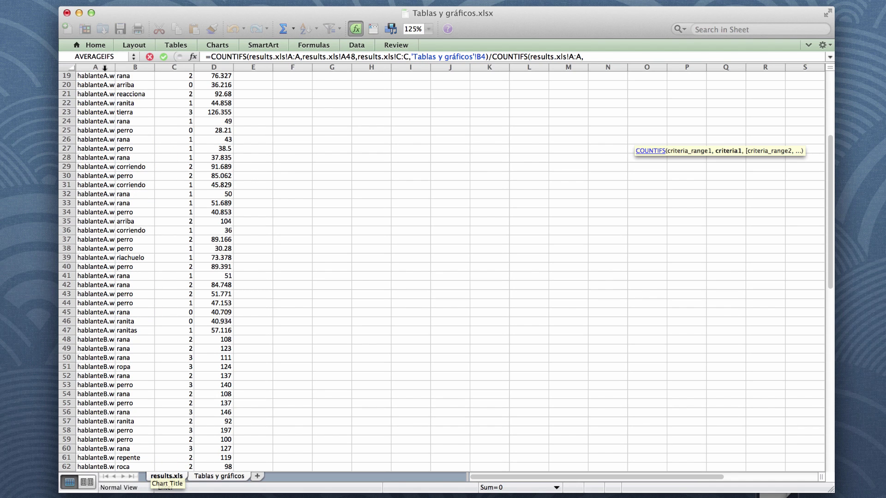
click(102, 339)
key(Return)
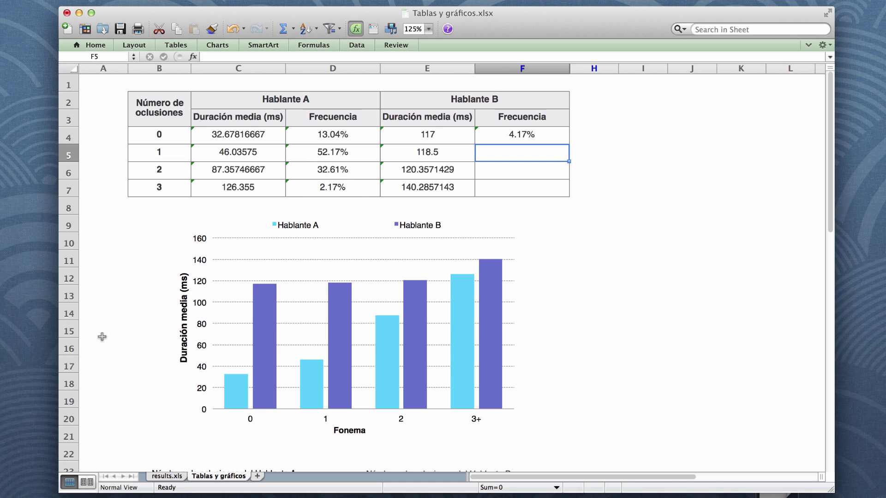
Fill the Hablante B frequency formula down from F4 to F7 and check the pie charts
click(519, 137)
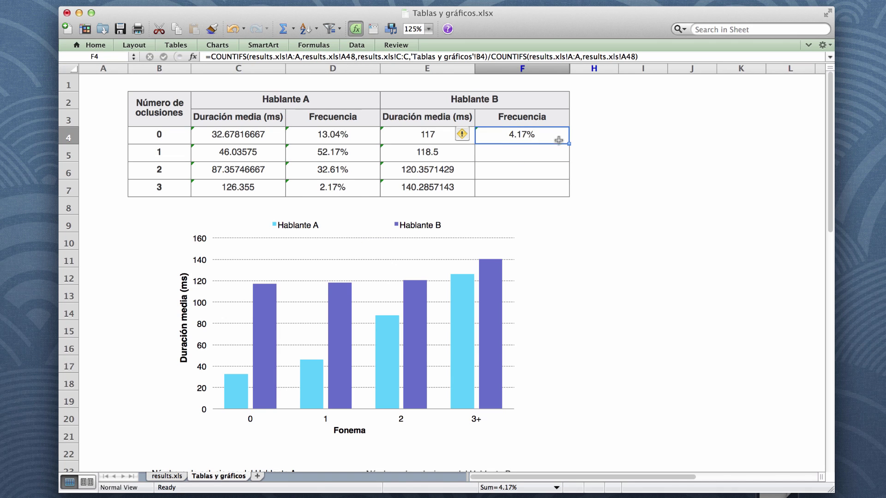
drag(568, 144, 569, 194)
scroll(596, 323, down, 5)
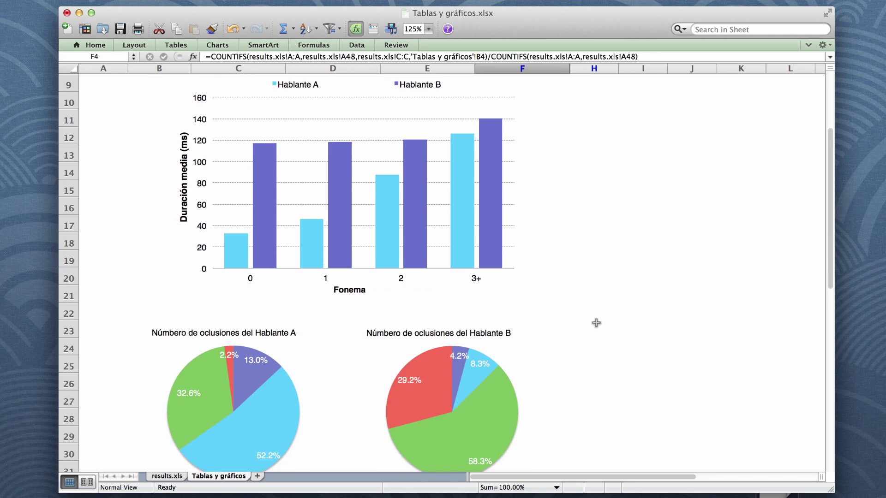